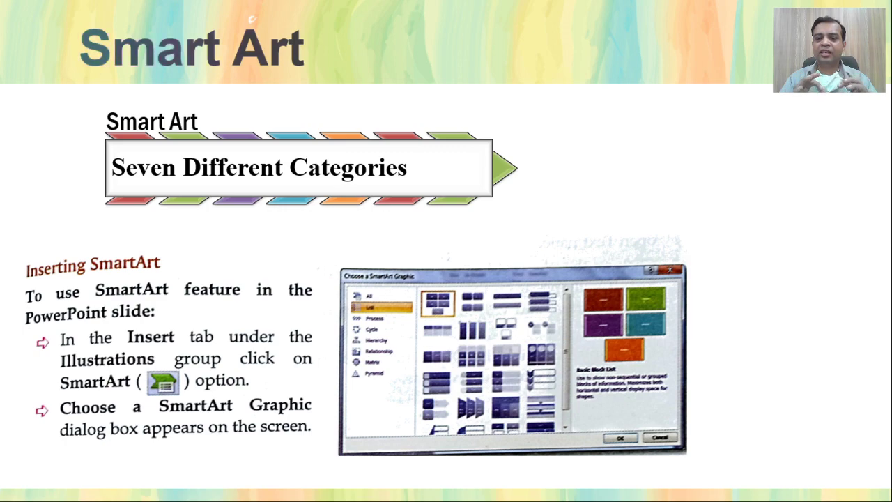
# Step: Advance the slide show past the example-category slides to the blank 'Smart Art Demo.' slide
pyautogui.press('Right')
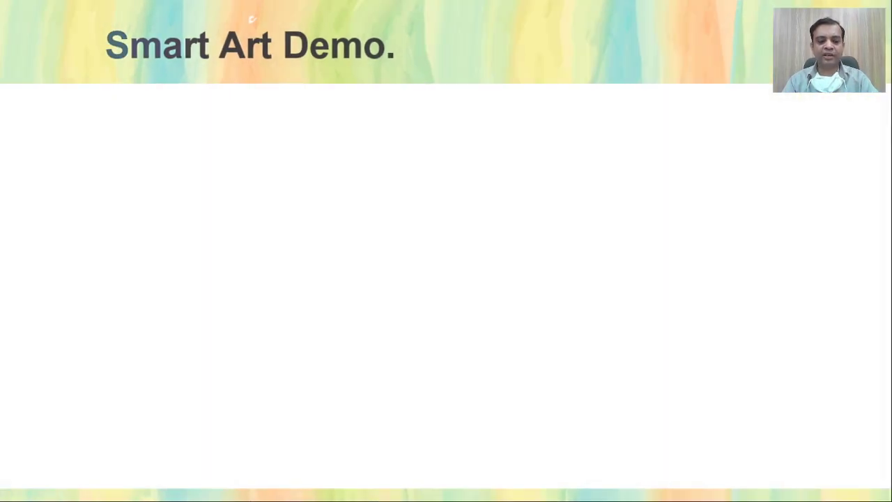
# Step: End the slide show and open the SmartArt graphic chooser from the Insert ribbon
pyautogui.press('Escape')
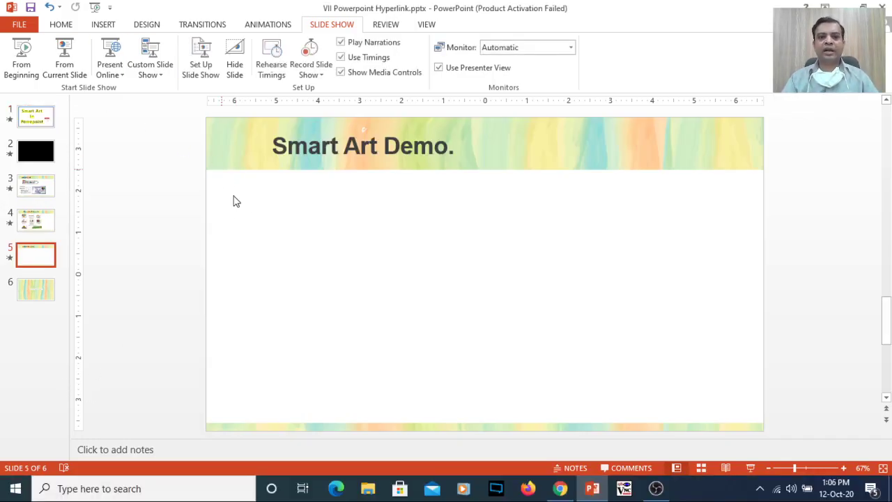
pyautogui.click(101, 25)
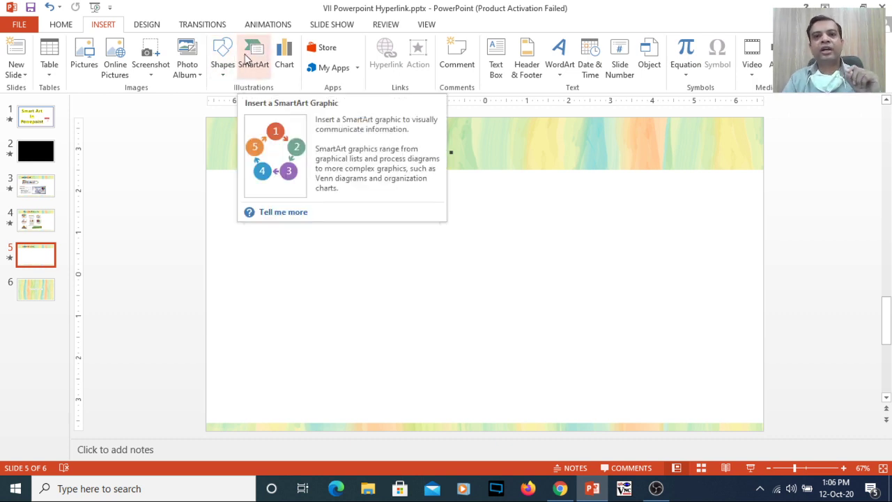
pyautogui.click(251, 59)
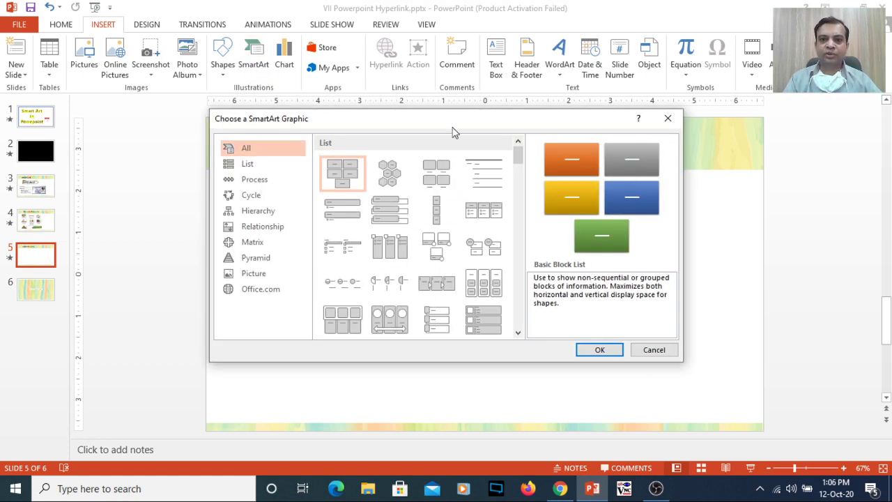
# Step: Move the SmartArt chooser up-left and browse the List, Process and Cycle layouts
pyautogui.moveTo(448, 122); pyautogui.dragTo(373, 82)
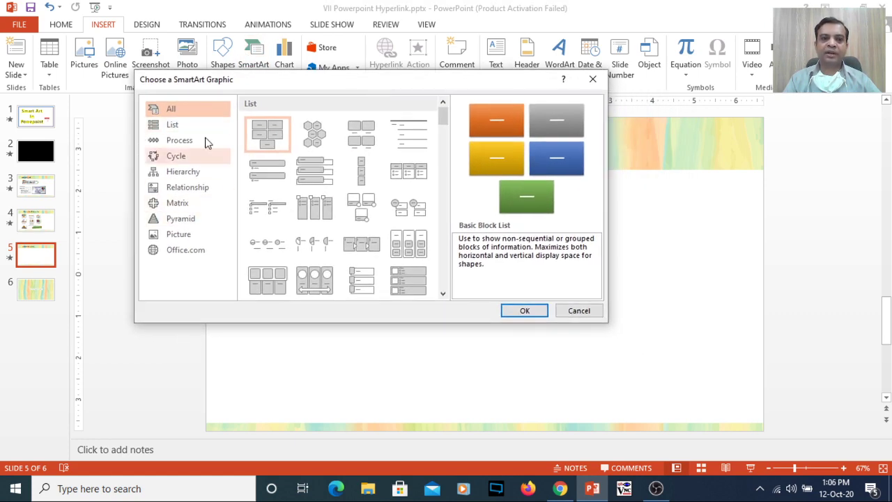
pyautogui.click(178, 128)
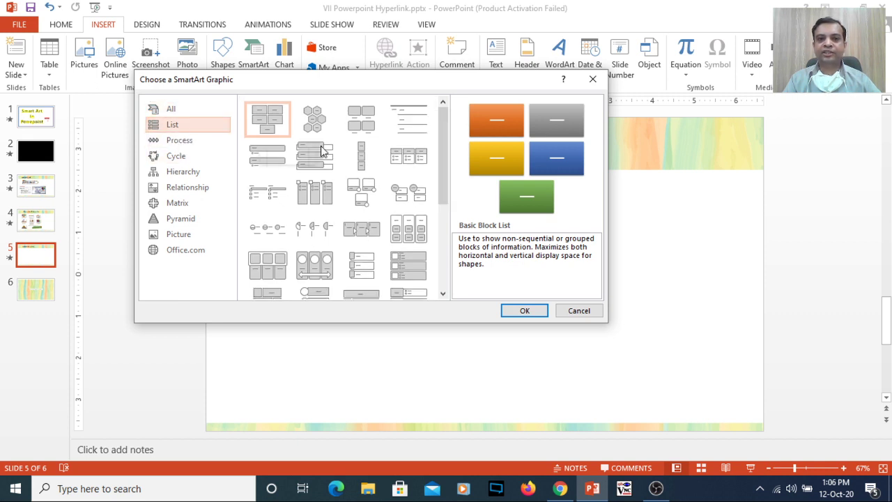
pyautogui.moveTo(440, 130); pyautogui.dragTo(434, 213)
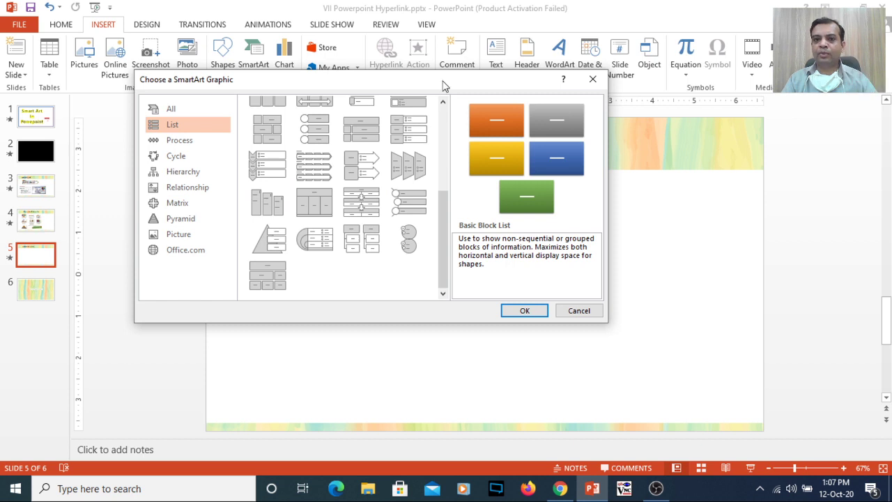
pyautogui.moveTo(444, 85); pyautogui.dragTo(449, 92)
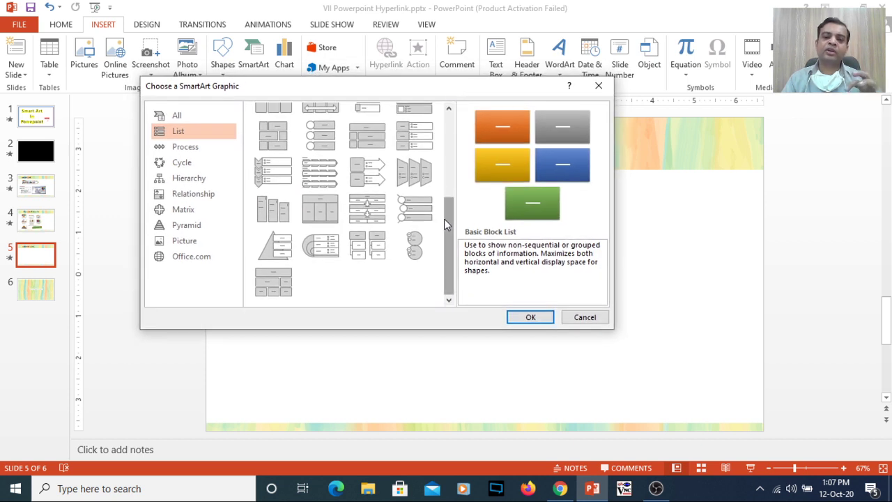
pyautogui.moveTo(446, 223); pyautogui.dragTo(441, 185)
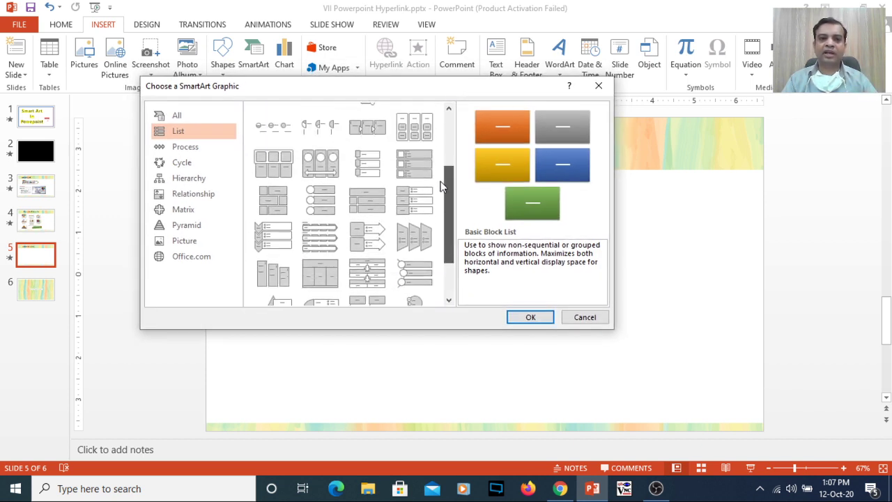
pyautogui.click(165, 146)
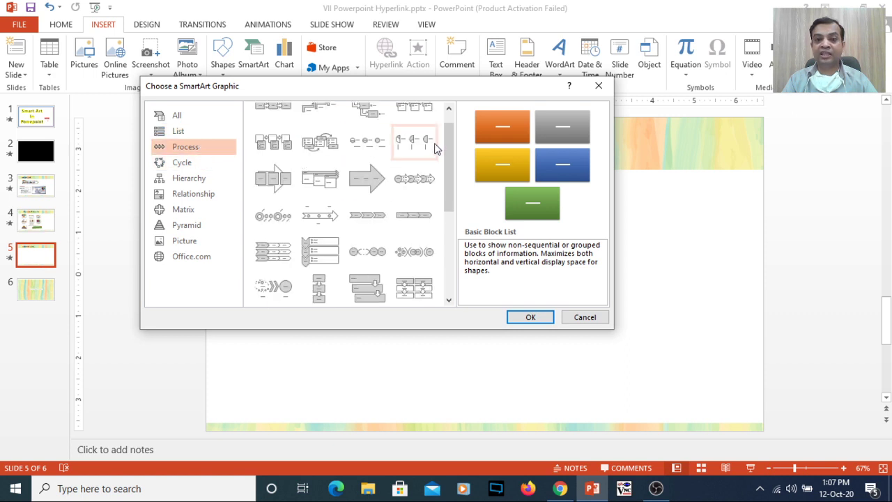
pyautogui.moveTo(447, 155); pyautogui.dragTo(445, 154)
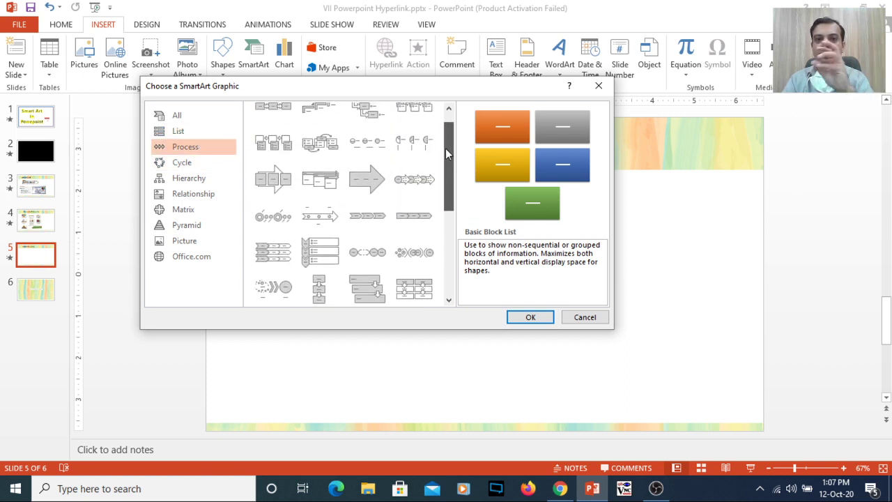
pyautogui.click(195, 163)
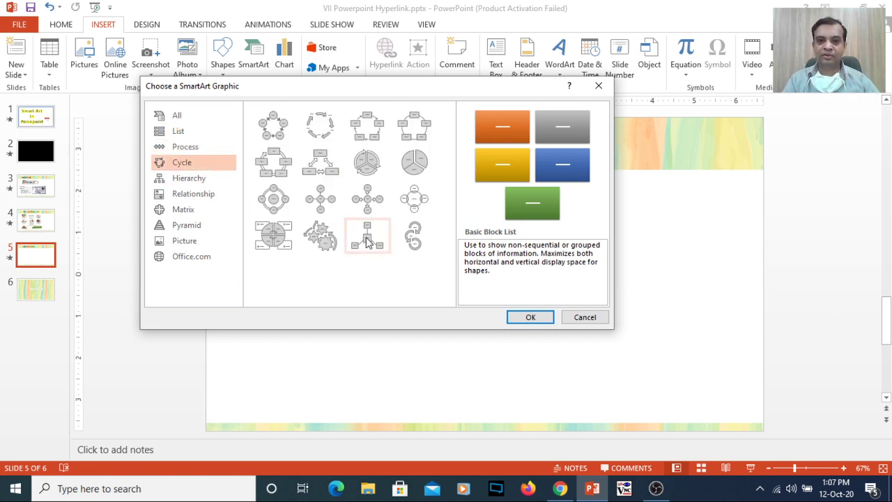
# Step: Browse the Hierarchy, Relationship, Matrix, Pyramid and Picture layouts, then return to List
pyautogui.click(180, 178)
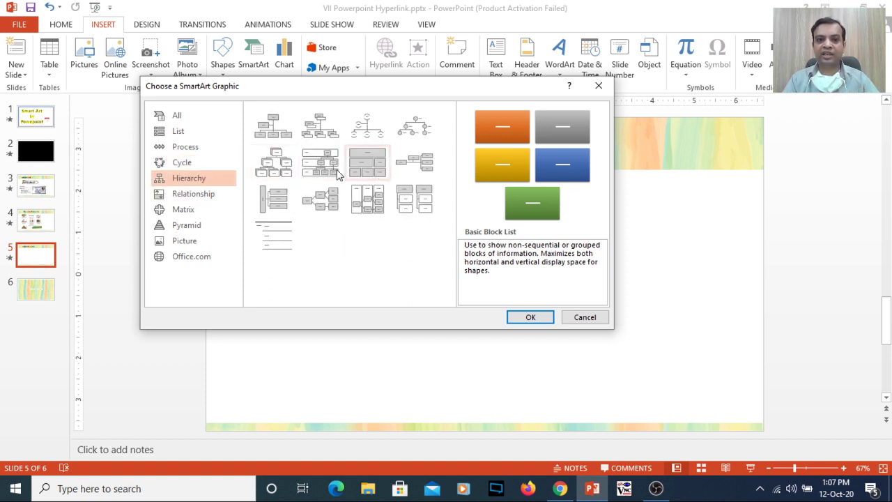
pyautogui.click(211, 198)
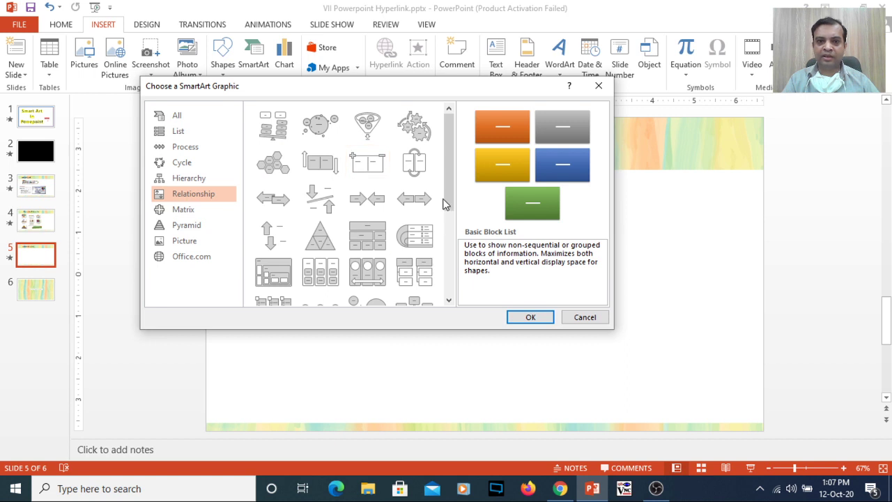
pyautogui.scroll(-3, 448, 216)
pyautogui.scroll(2, 445, 215)
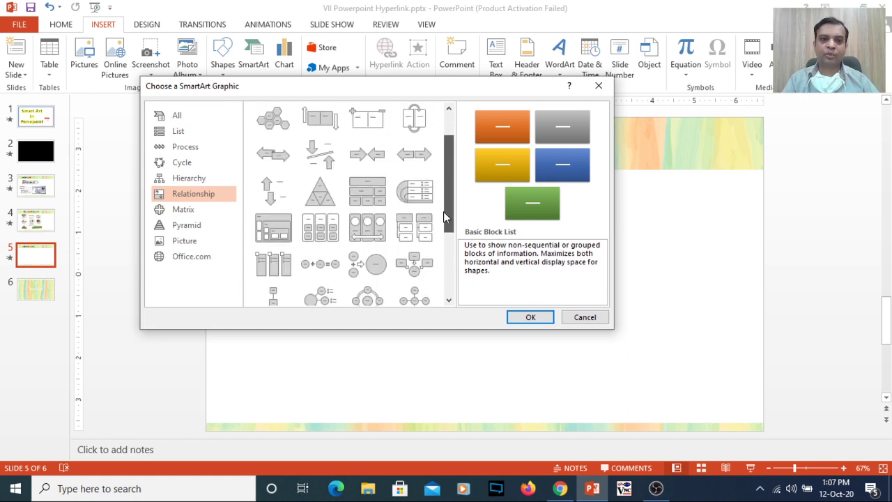
pyautogui.click(204, 211)
pyautogui.click(203, 226)
pyautogui.click(198, 244)
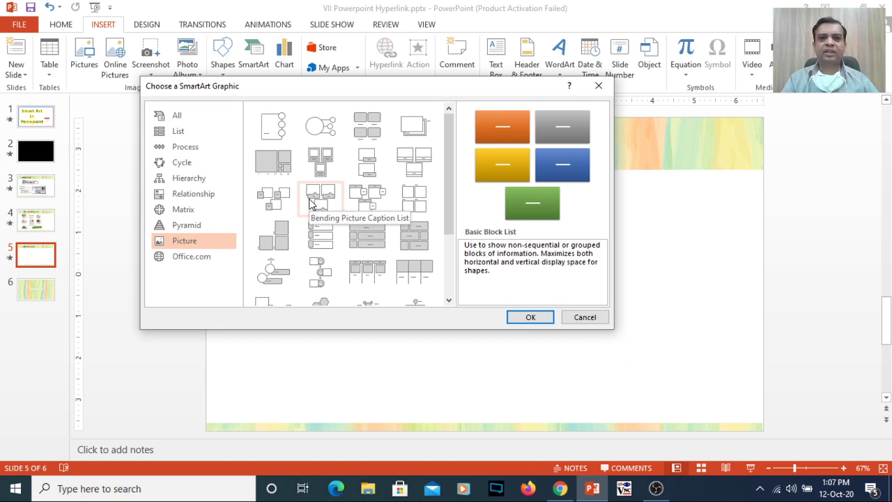
pyautogui.click(181, 136)
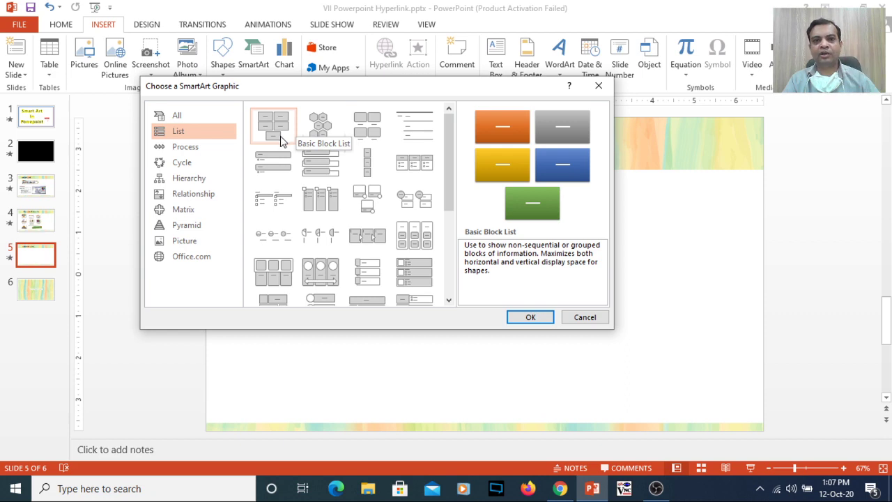
# Step: Insert the Basic Block List graphic and move it up and to the left
pyautogui.click(526, 318)
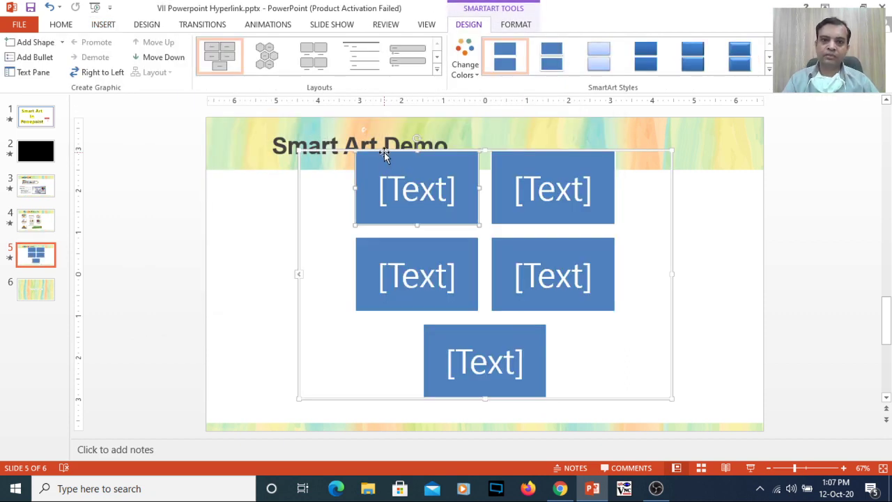
pyautogui.moveTo(385, 157); pyautogui.dragTo(387, 154)
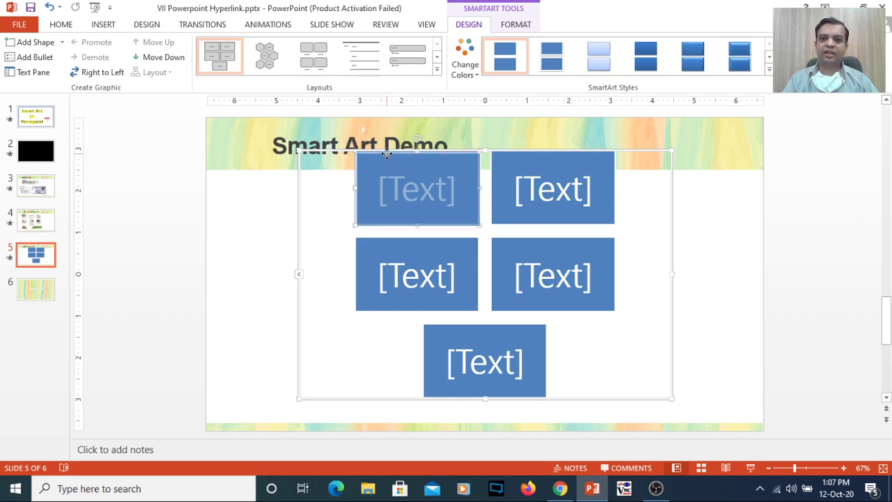
pyautogui.click(512, 178)
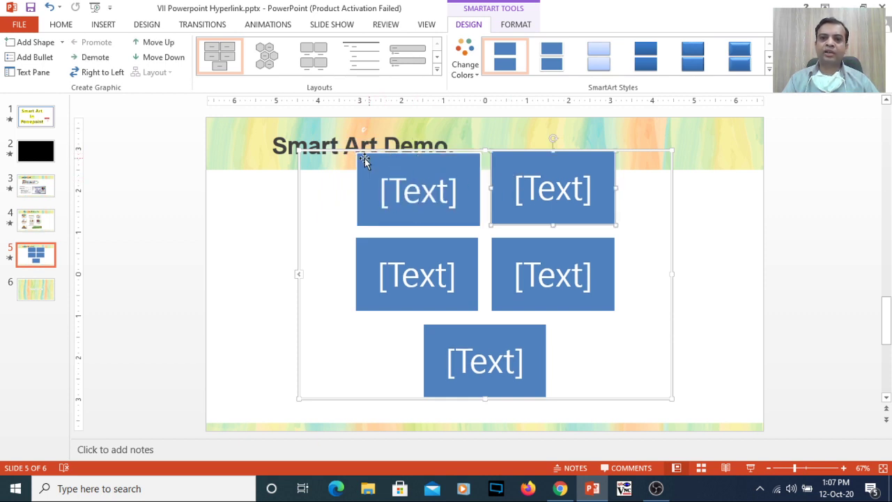
pyautogui.click(340, 150)
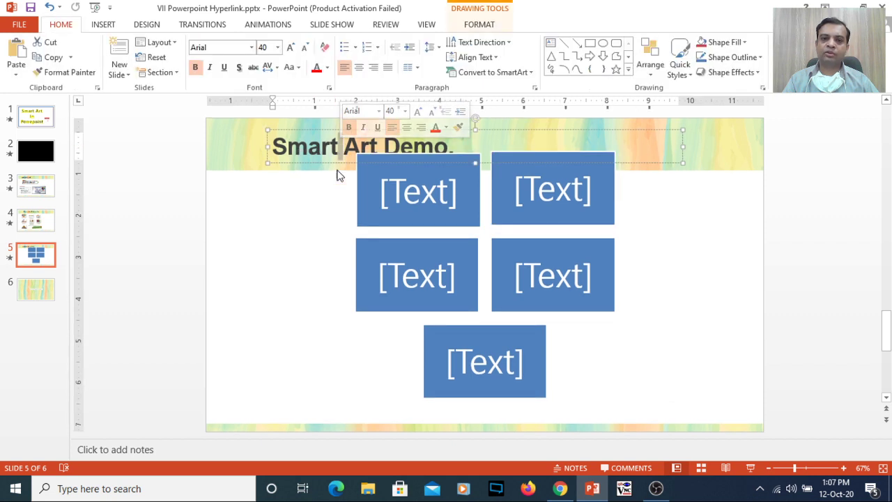
pyautogui.click(373, 211)
pyautogui.moveTo(298, 213); pyautogui.dragTo(219, 189)
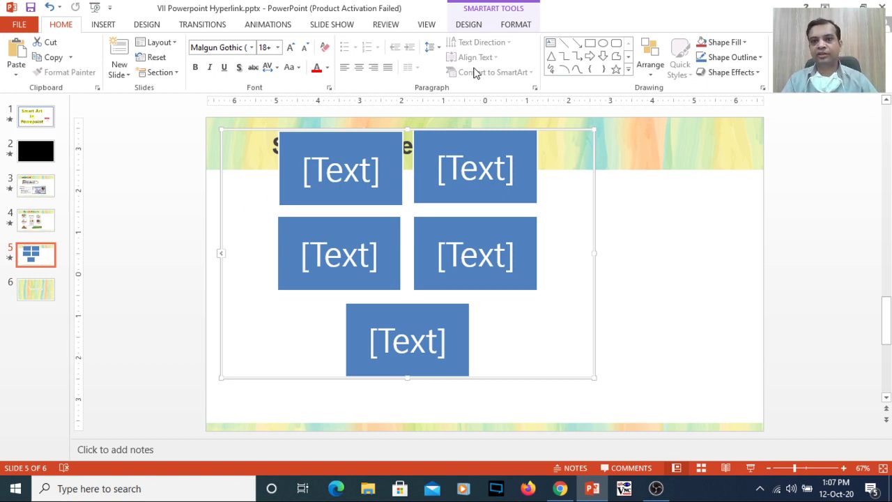
pyautogui.click(494, 9)
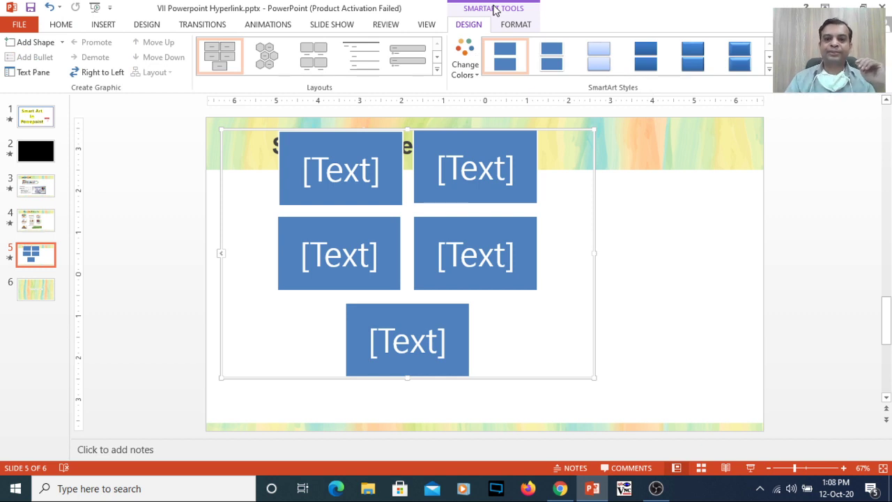
# Step: Label the five blocks One, Two, Three, Four and Five
pyautogui.click(327, 168)
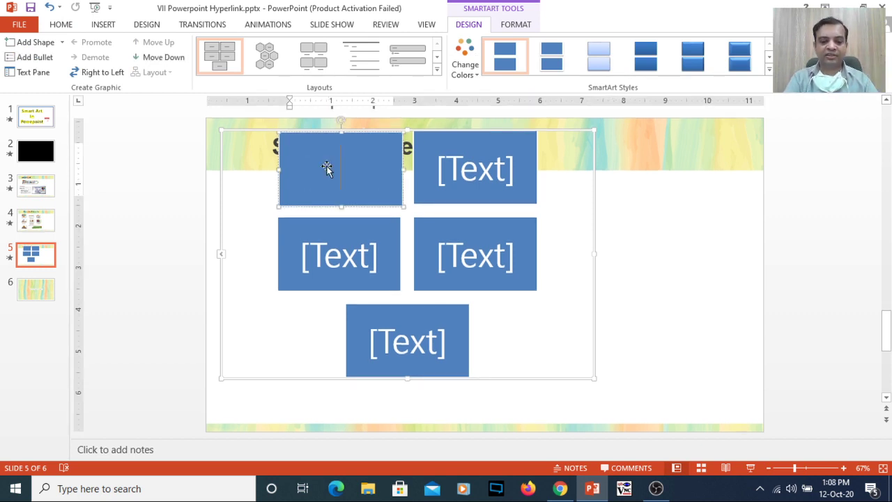
pyautogui.write('One')
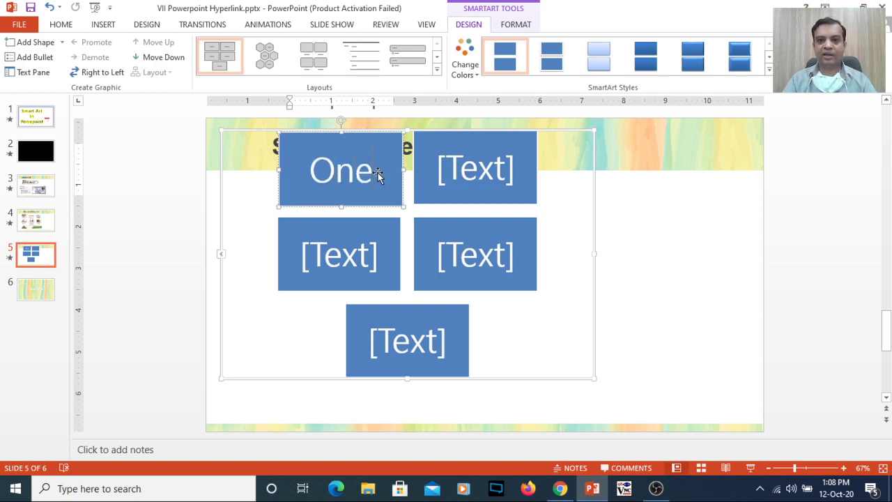
pyautogui.click(453, 171)
pyautogui.write('Two')
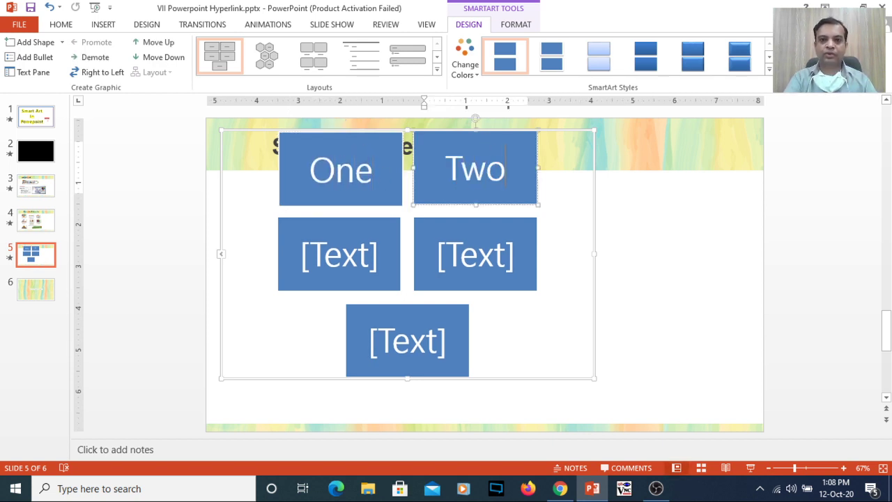
pyautogui.click(318, 250)
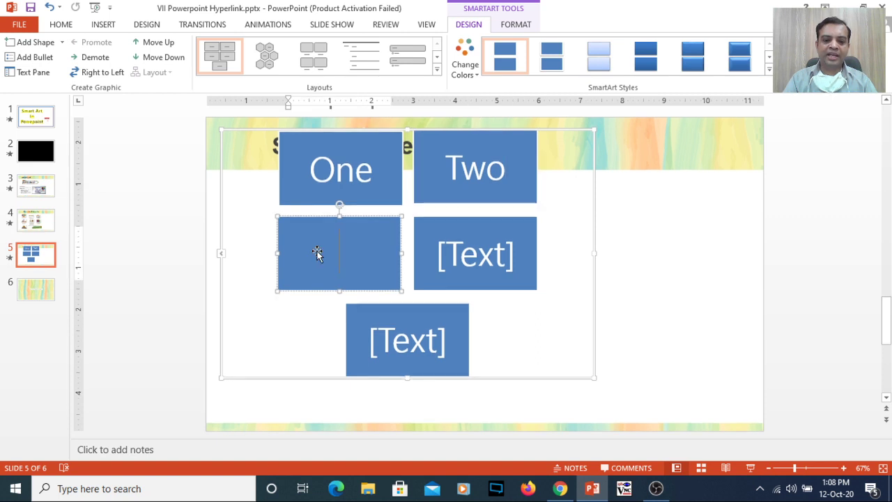
pyautogui.write('Three')
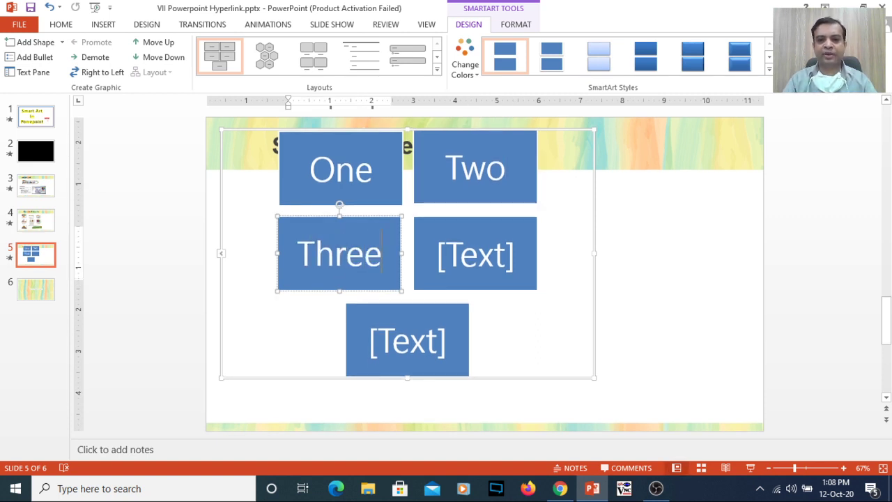
pyautogui.click(444, 250)
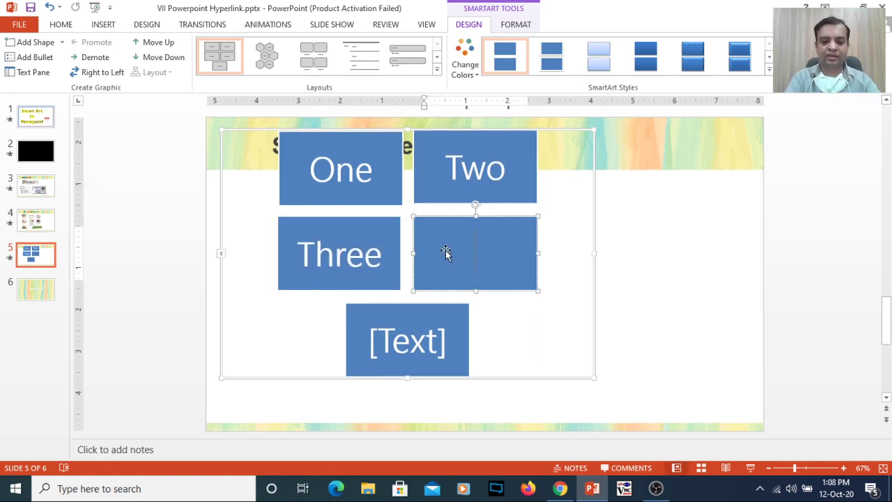
pyautogui.write('Four')
pyautogui.click(377, 362)
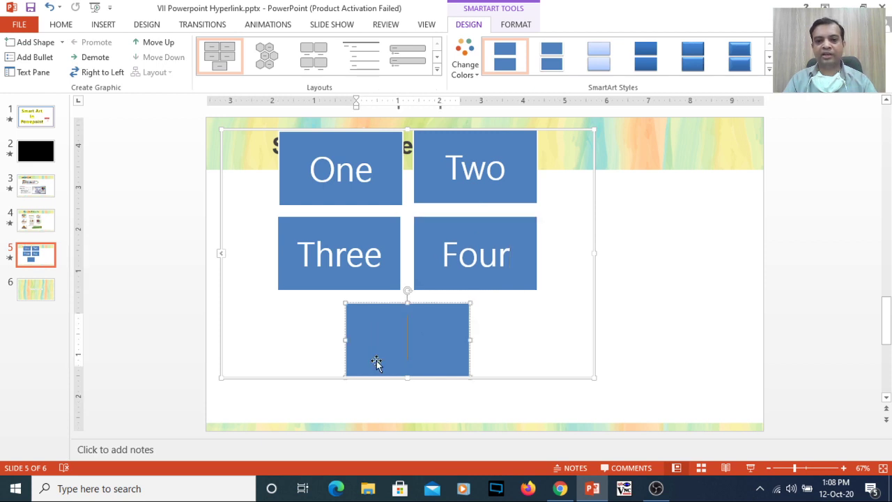
pyautogui.write('Five')
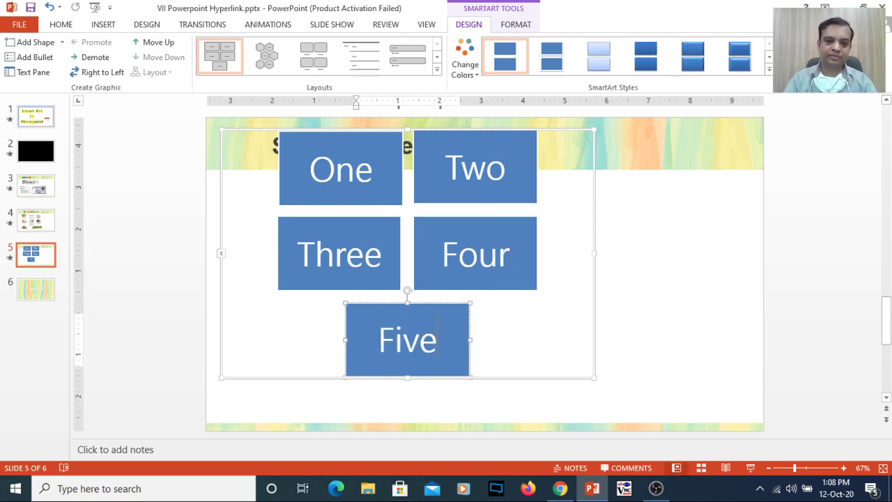
pyautogui.click(265, 132)
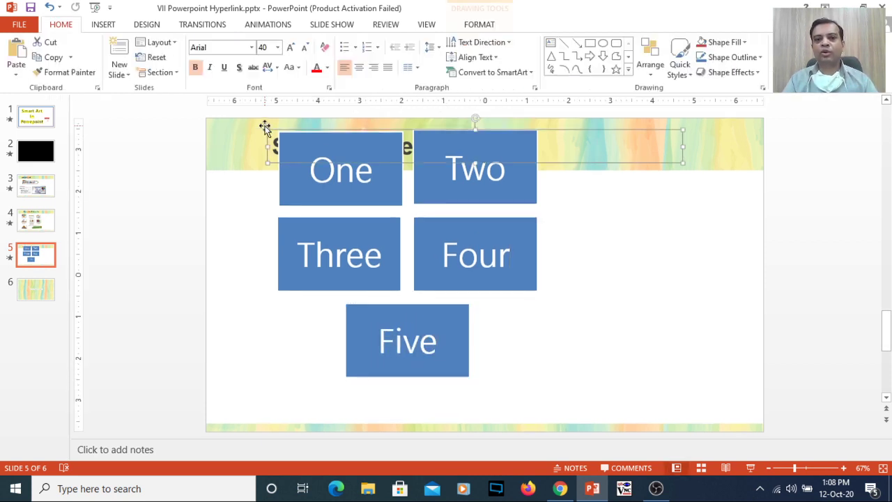
# Step: Add a sixth box after Five, then delete it to keep five blocks
pyautogui.click(274, 184)
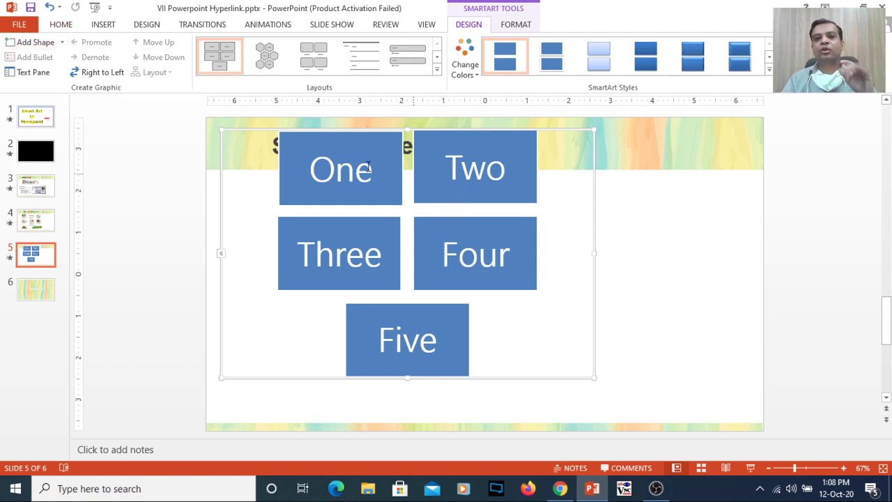
pyautogui.click(62, 42)
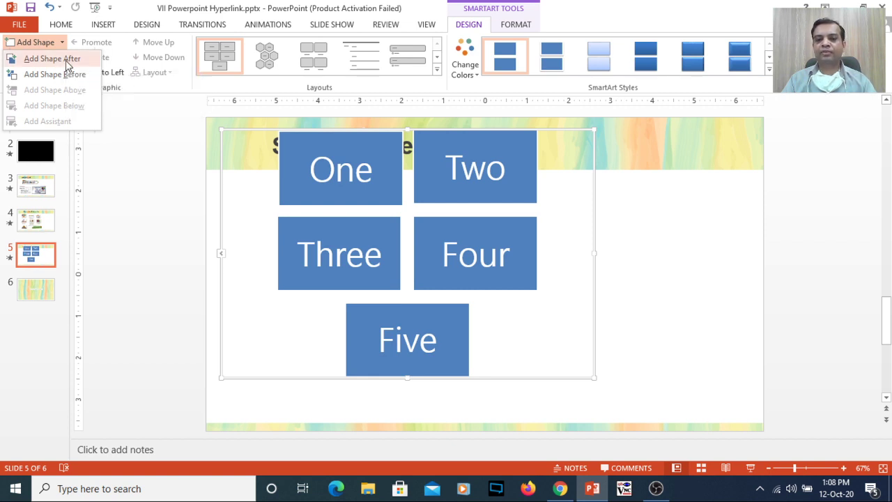
pyautogui.click(68, 63)
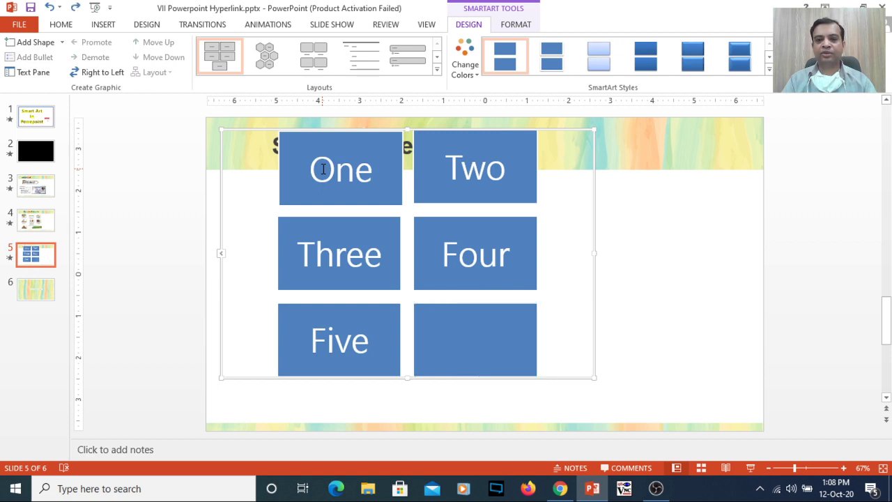
pyautogui.press('Delete')
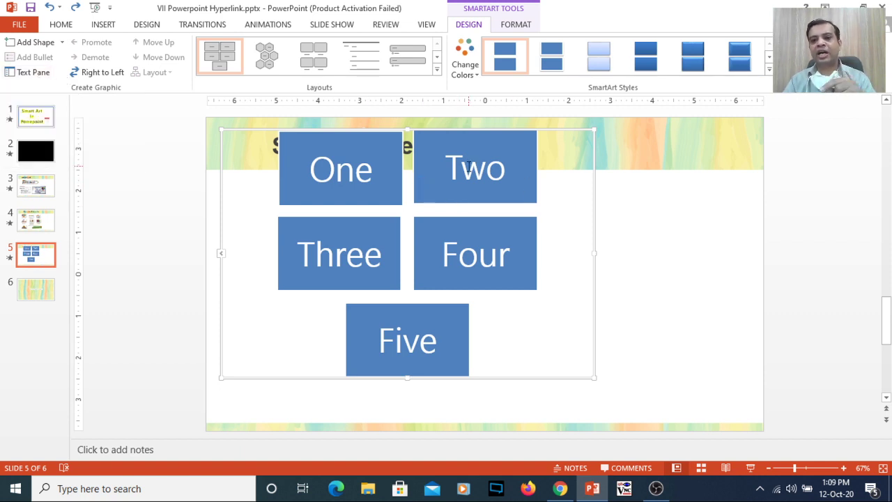
pyautogui.click(29, 72)
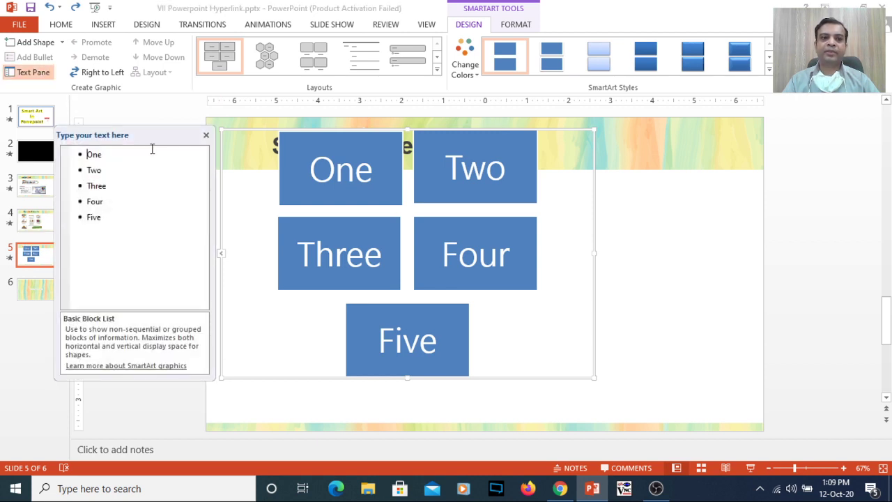
pyautogui.moveTo(156, 142); pyautogui.dragTo(212, 101)
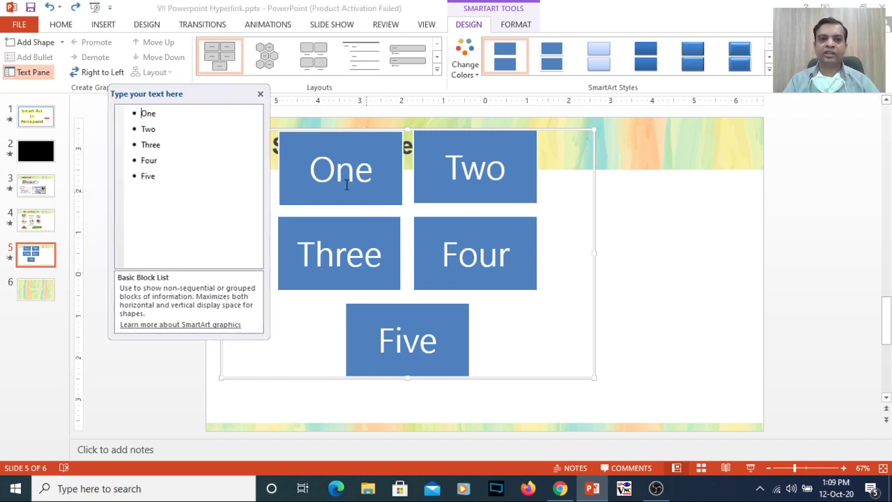
pyautogui.click(157, 177)
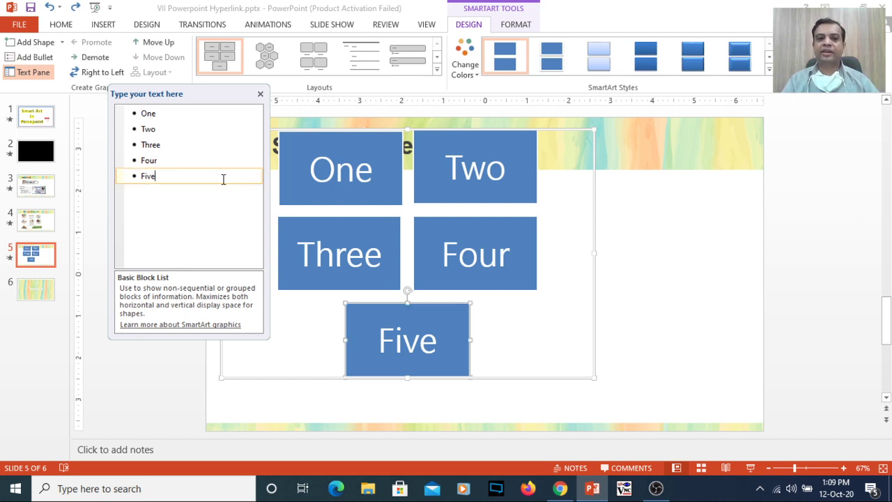
pyautogui.press('BackSpace')
pyautogui.press('BackSpace')
pyautogui.press('BackSpace')
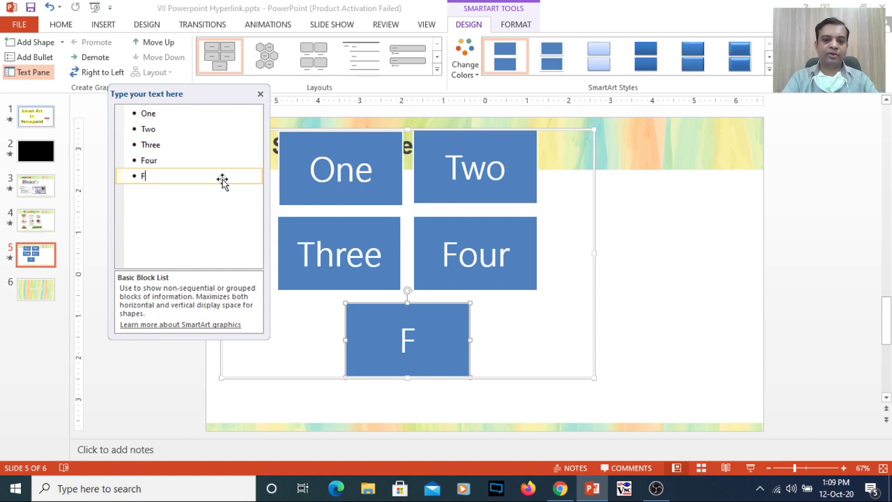
pyautogui.write('ive')
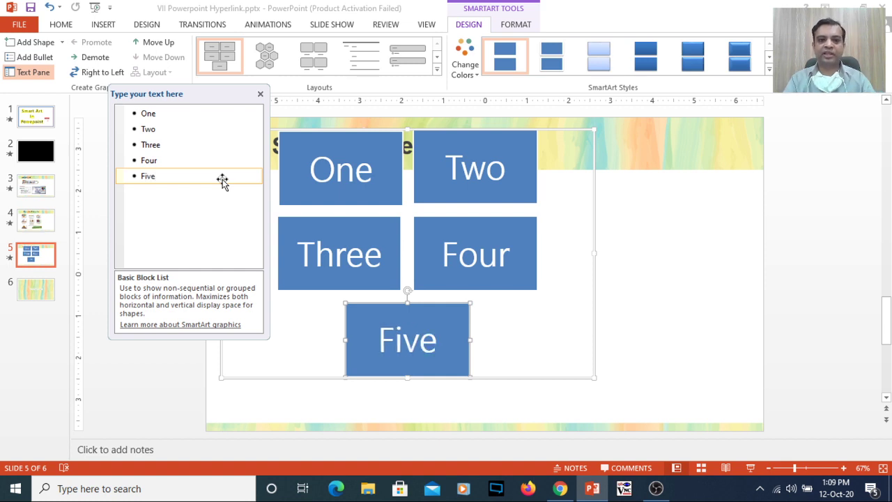
pyautogui.press('Return')
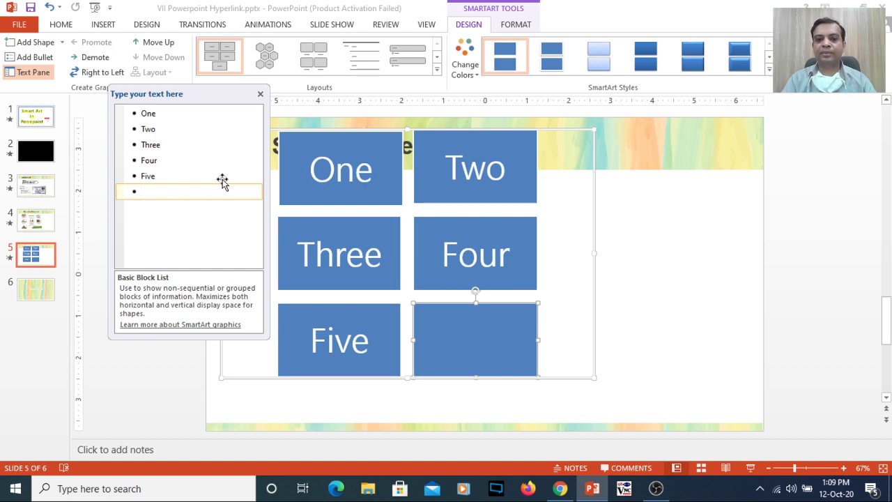
pyautogui.press('BackSpace')
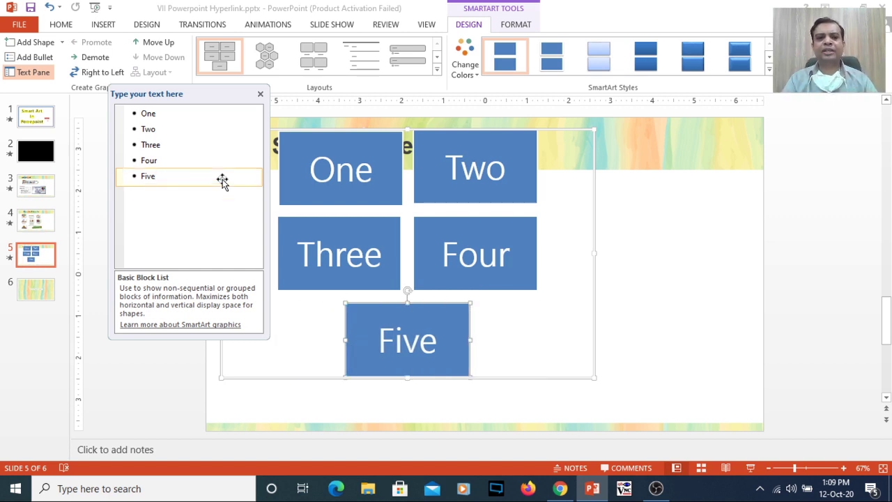
pyautogui.press('Return')
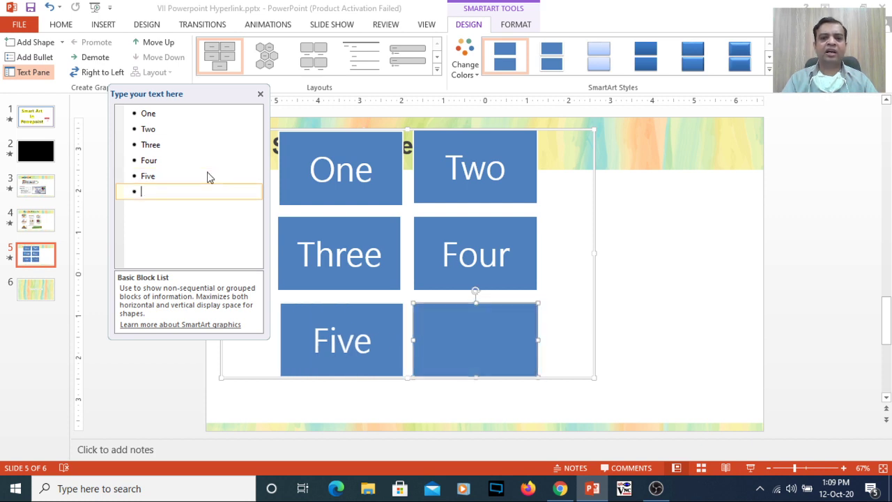
pyautogui.write('ef')
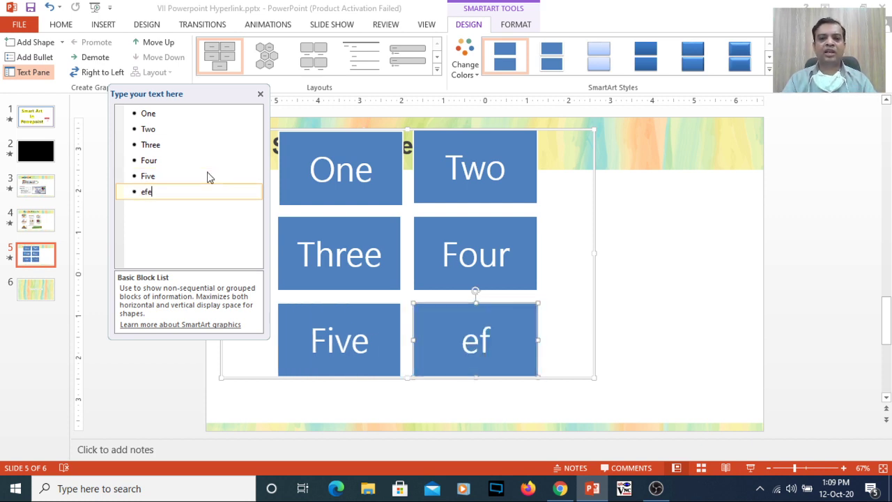
pyautogui.write('e')
pyautogui.press('Return')
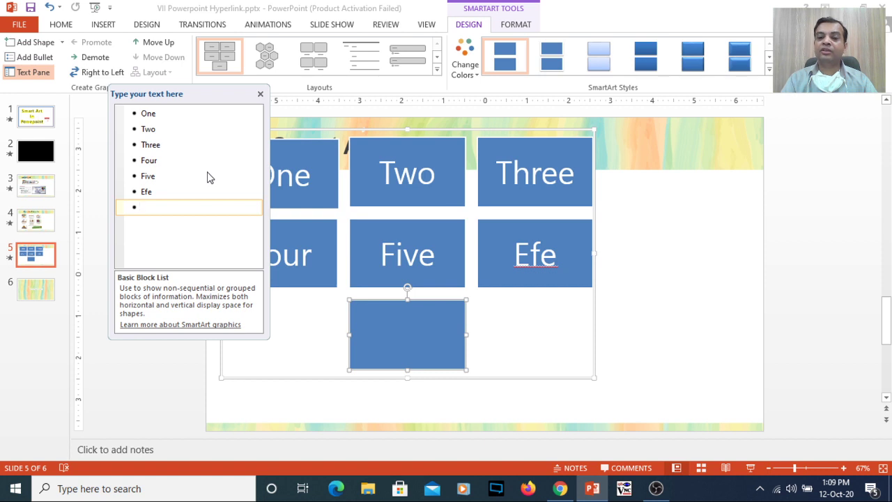
pyautogui.press('BackSpace')
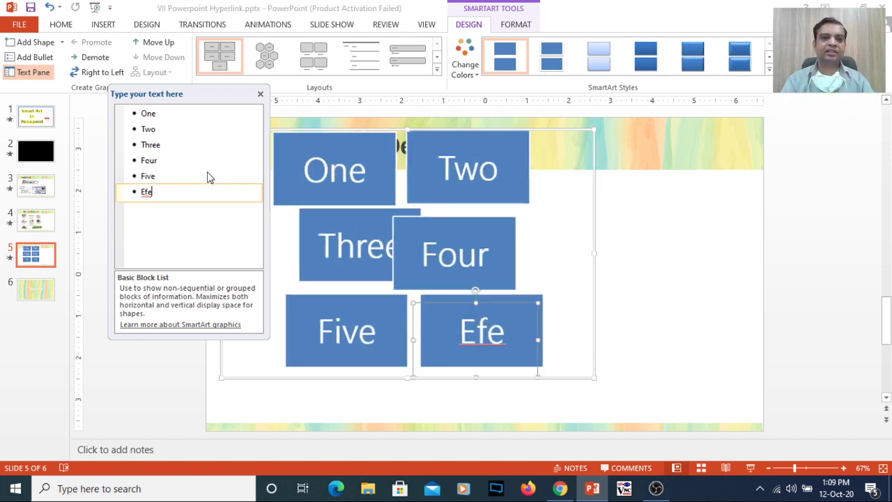
pyautogui.press('BackSpace')
pyautogui.press('BackSpace')
pyautogui.press('BackSpace')
pyautogui.press('BackSpace')
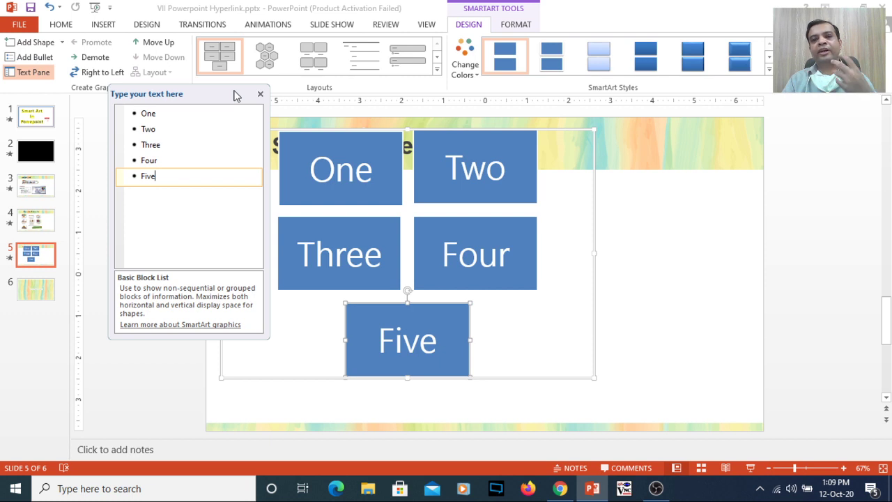
pyautogui.click(260, 93)
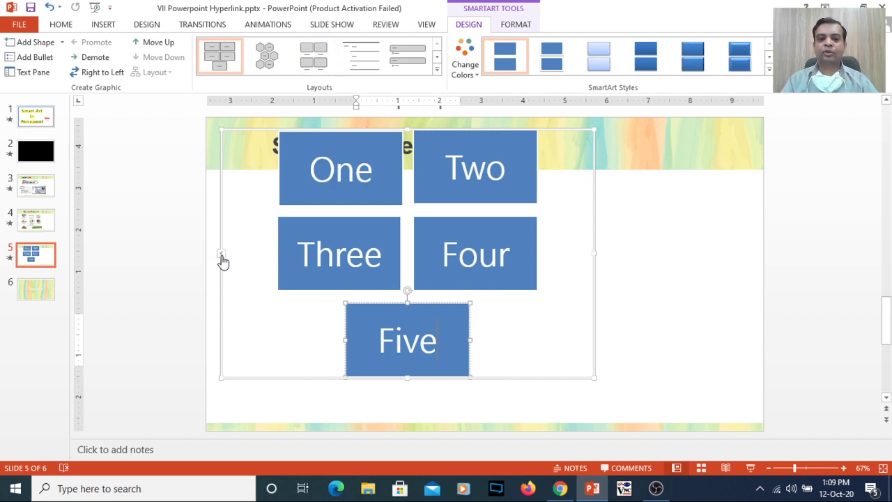
pyautogui.click(220, 255)
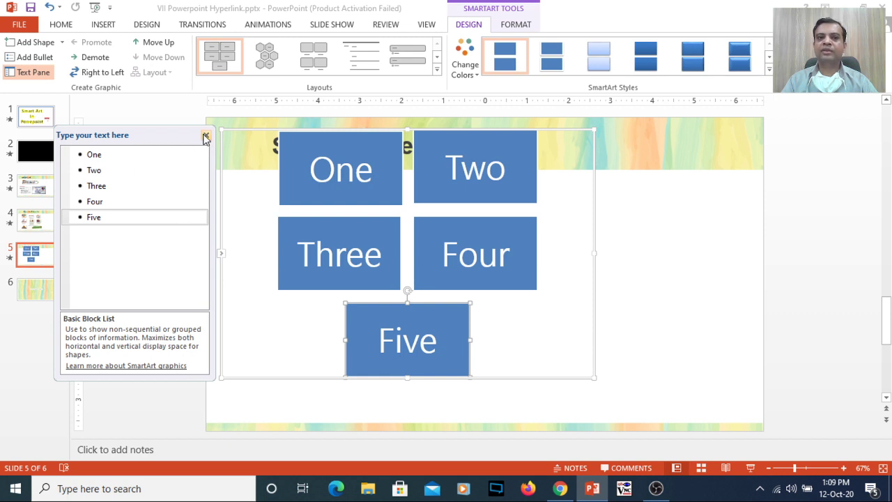
# Step: Close the SmartArt text pane and reselect the One block
pyautogui.click(206, 136)
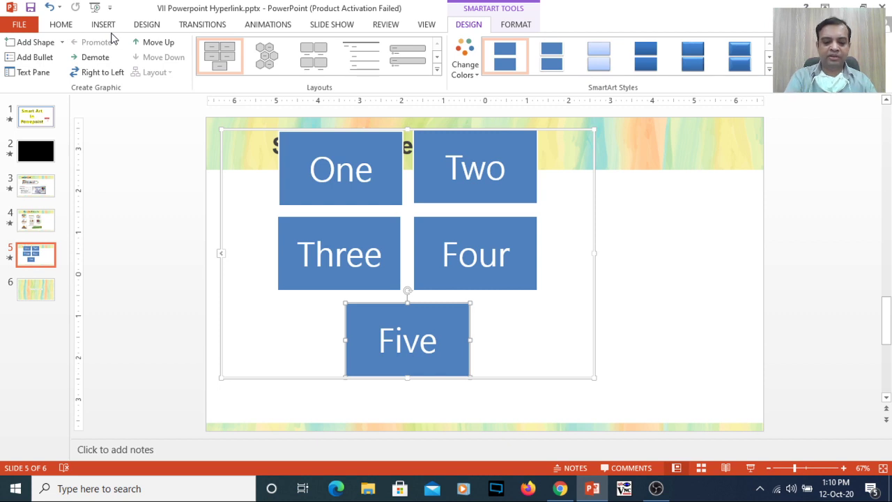
pyautogui.hotkey('alt', 'h')
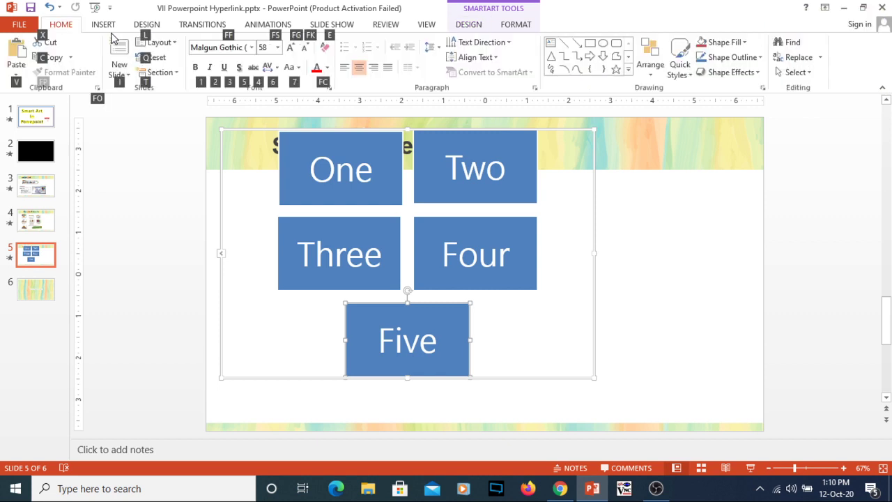
pyautogui.press('Escape')
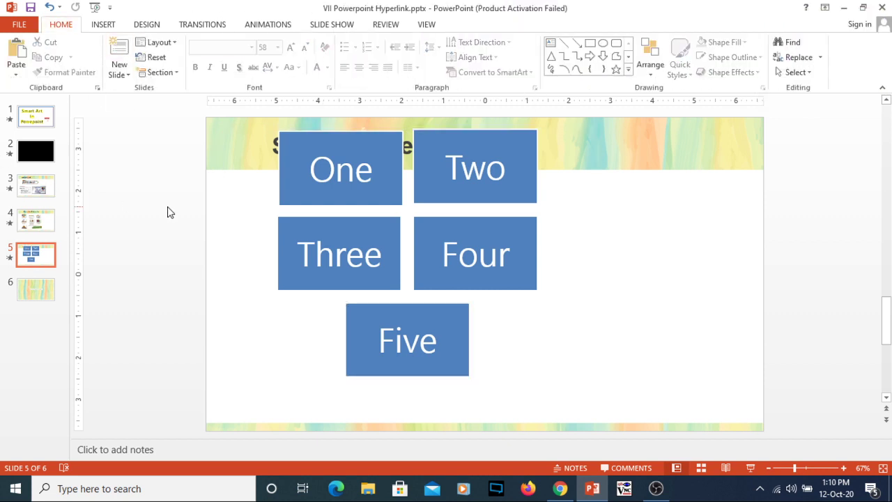
pyautogui.click(350, 136)
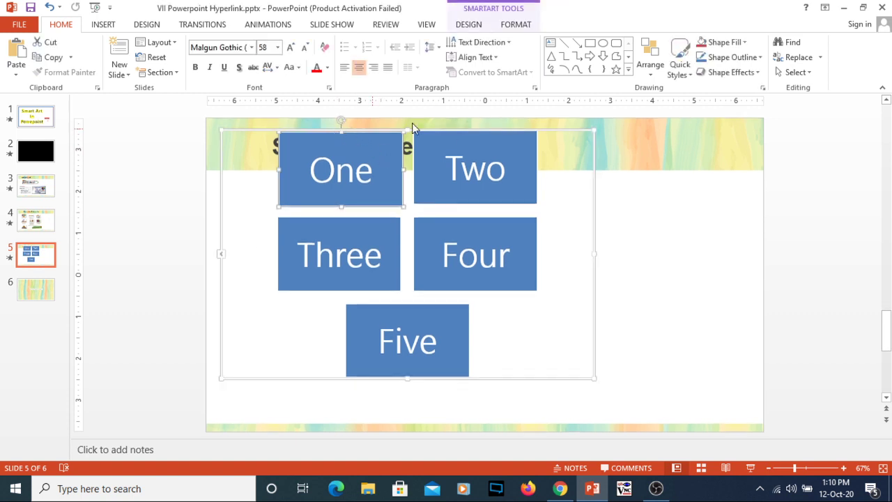
pyautogui.click(506, 11)
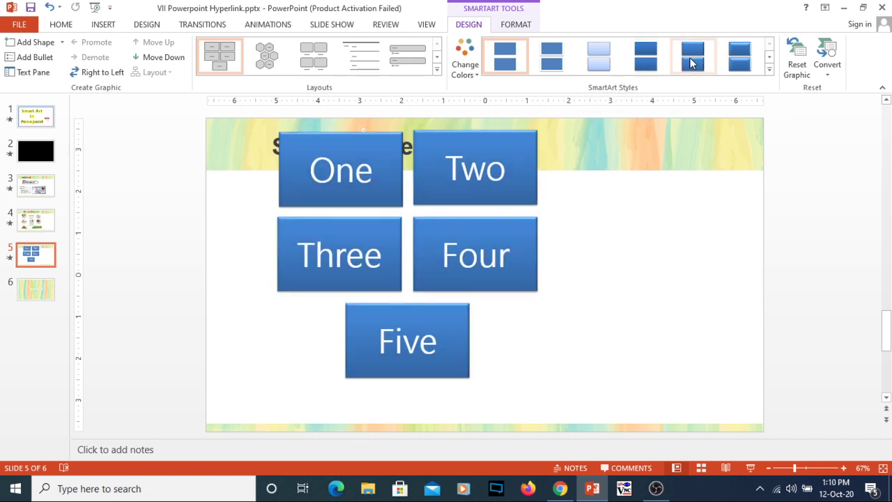
pyautogui.click(770, 59)
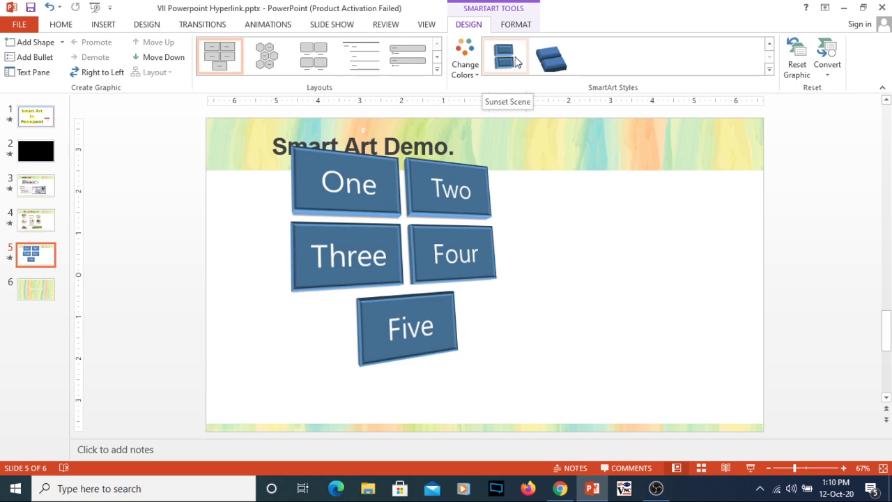
pyautogui.click(513, 61)
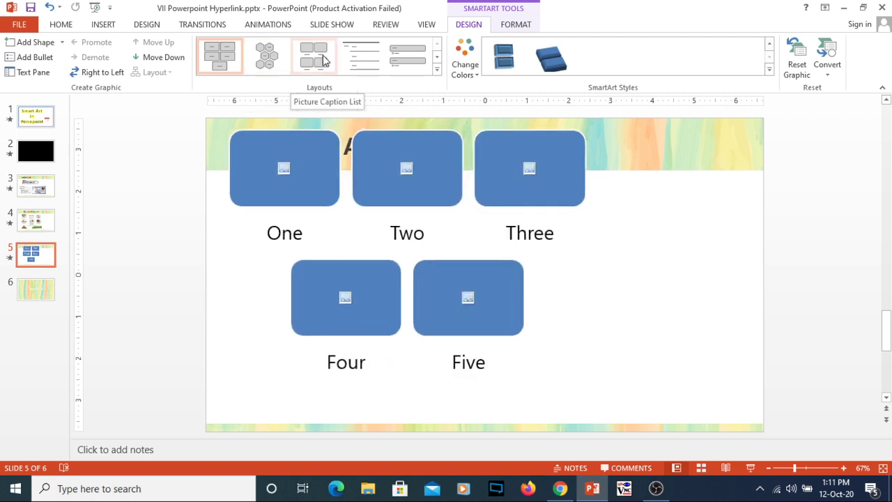
pyautogui.click(438, 63)
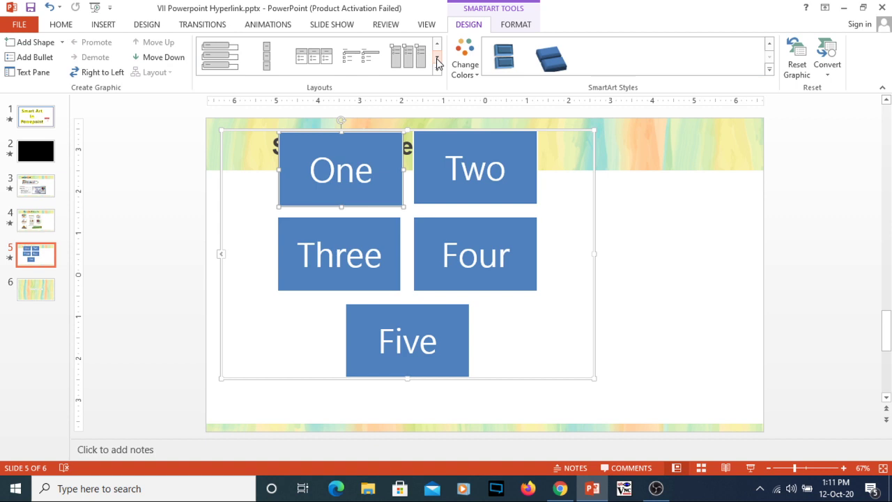
pyautogui.click(437, 63)
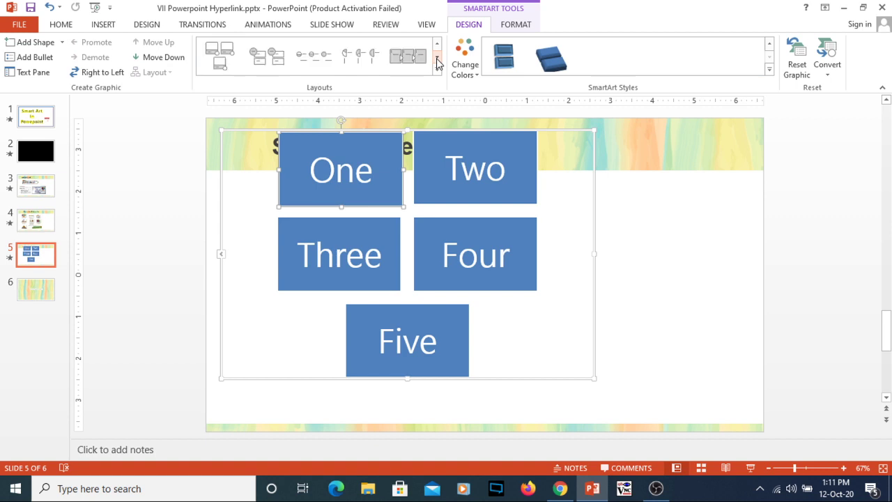
pyautogui.click(232, 59)
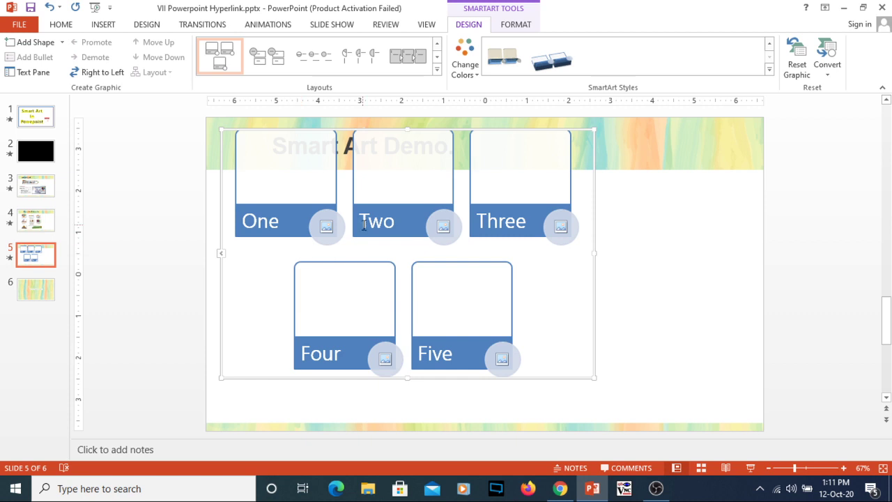
# Step: Insert CD-PNG-High-Quality-Image.png into the One block's picture placeholder
pyautogui.click(327, 228)
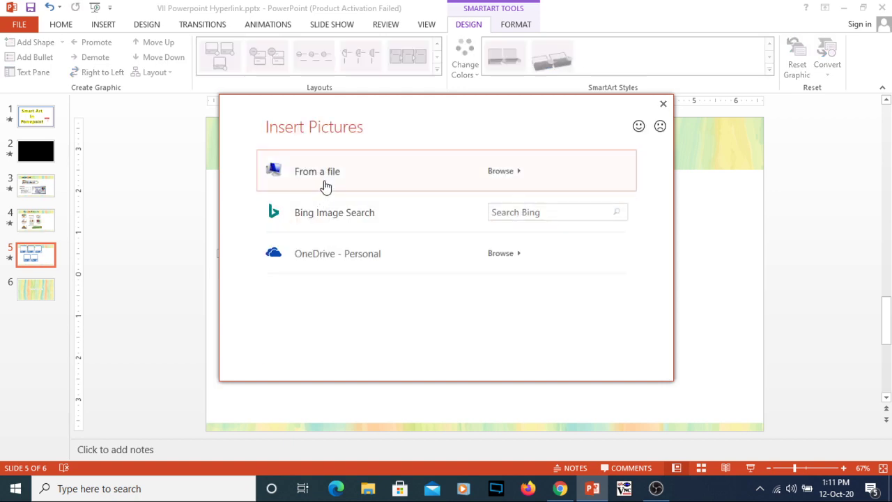
pyautogui.click(325, 173)
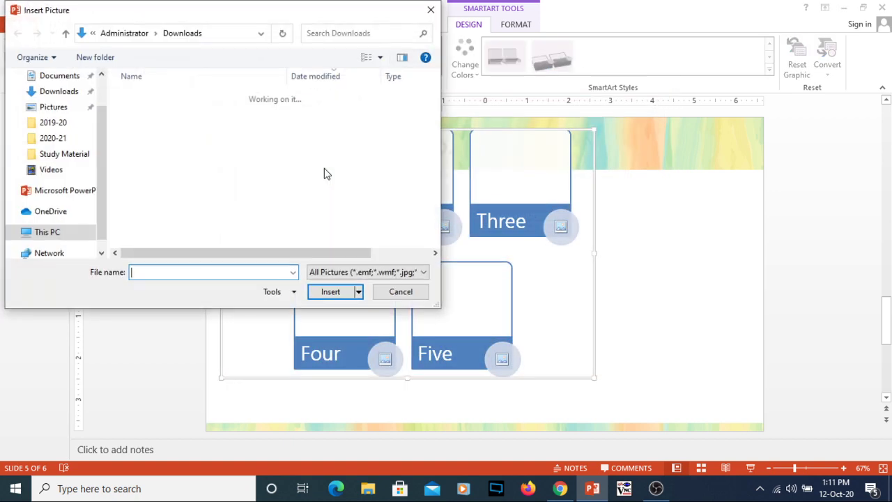
pyautogui.scroll(-1, 195, 200)
pyautogui.scroll(-1, 195, 200)
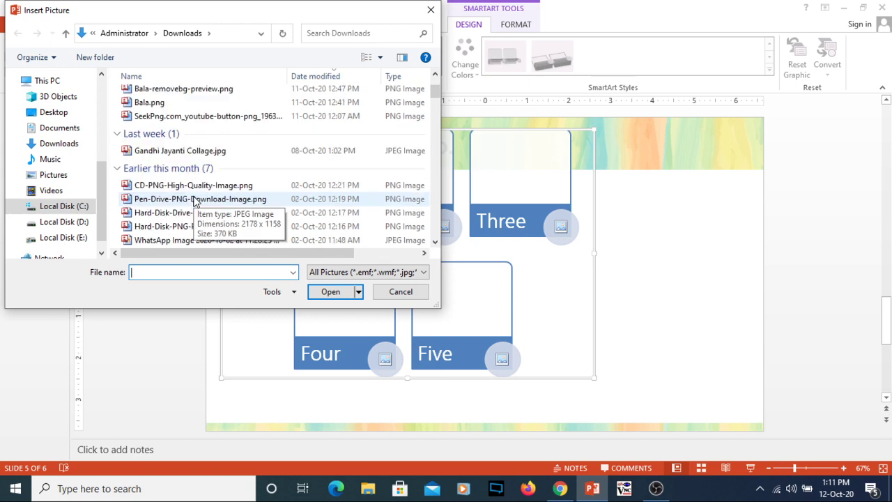
pyautogui.click(193, 184)
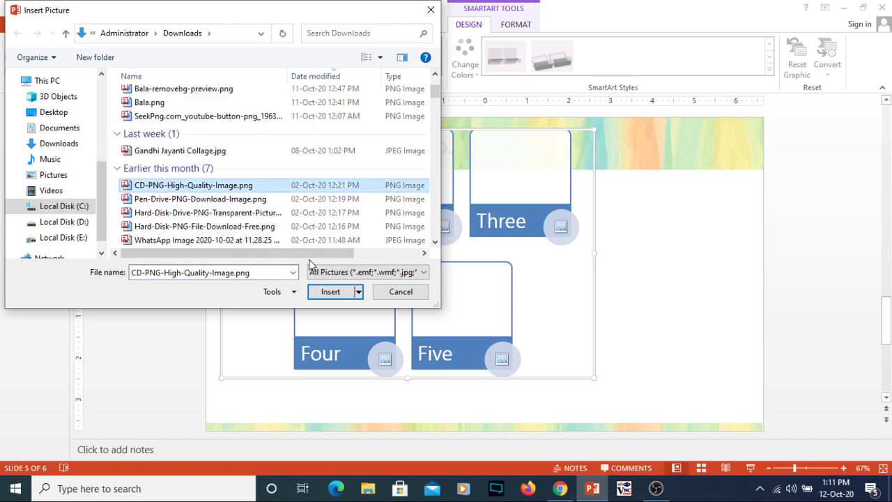
pyautogui.click(333, 292)
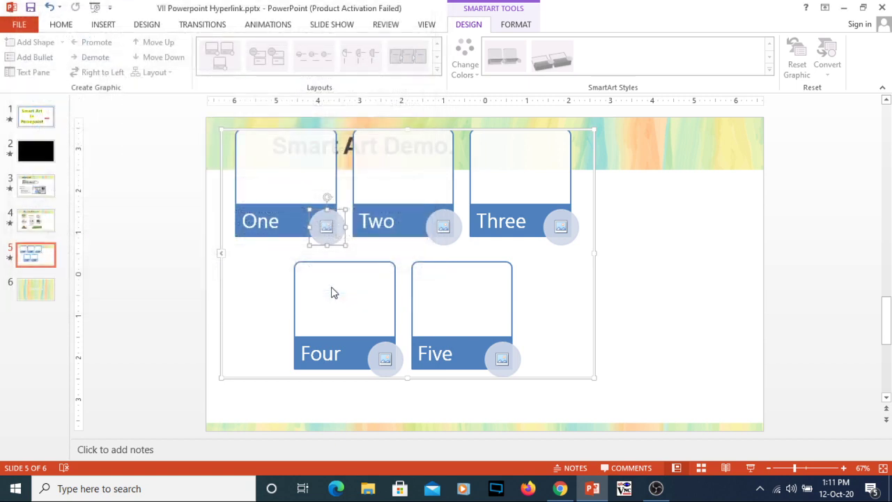
# Step: Change the first block's label from One to CD
pyautogui.click(280, 221)
pyautogui.click(266, 222)
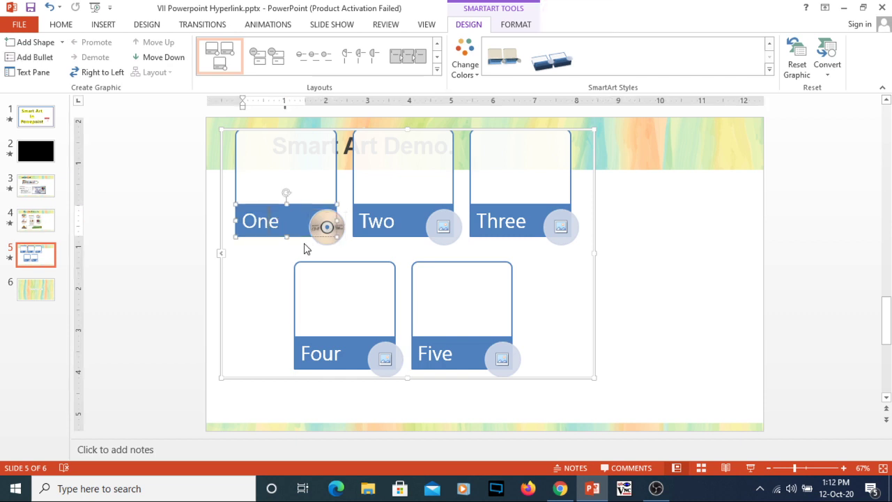
pyautogui.press('BackSpace')
pyautogui.press('BackSpace')
pyautogui.press('BackSpace')
pyautogui.write('CD')
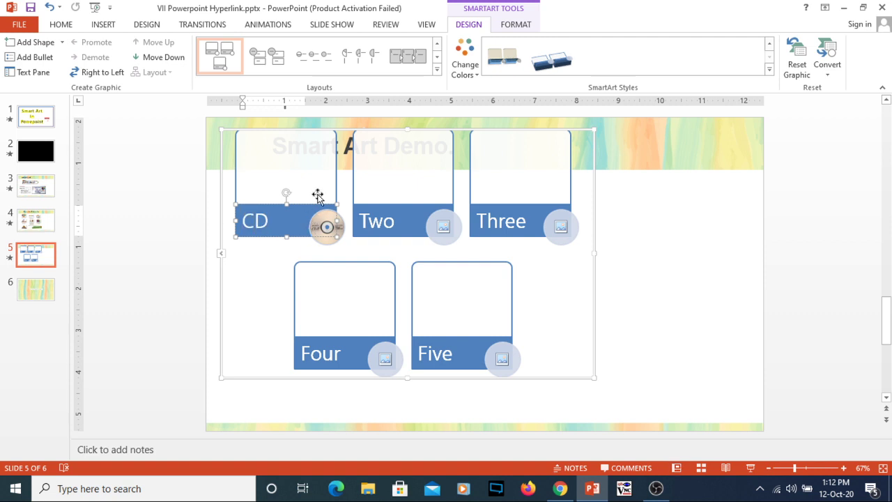
pyautogui.click(281, 156)
pyautogui.click(280, 156)
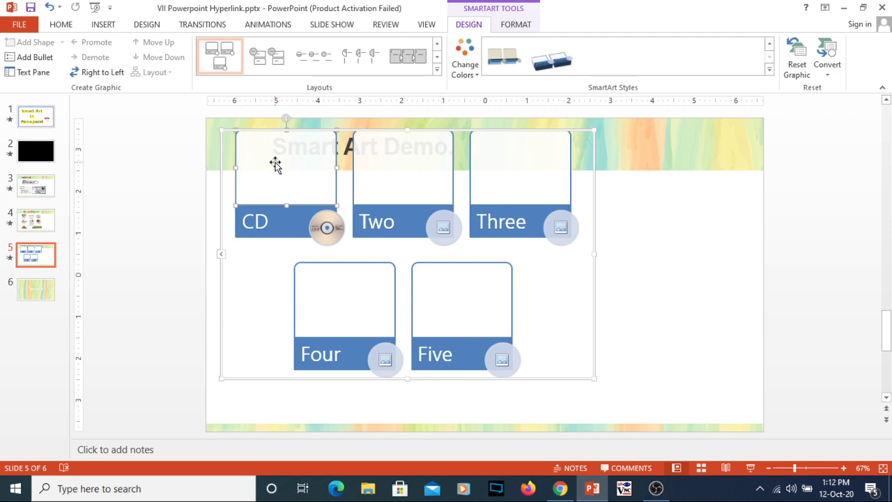
# Step: Add 24-point bullets 'Compact Disc' and 'CD' to the CD block's upper area
pyautogui.rightClick(275, 164)
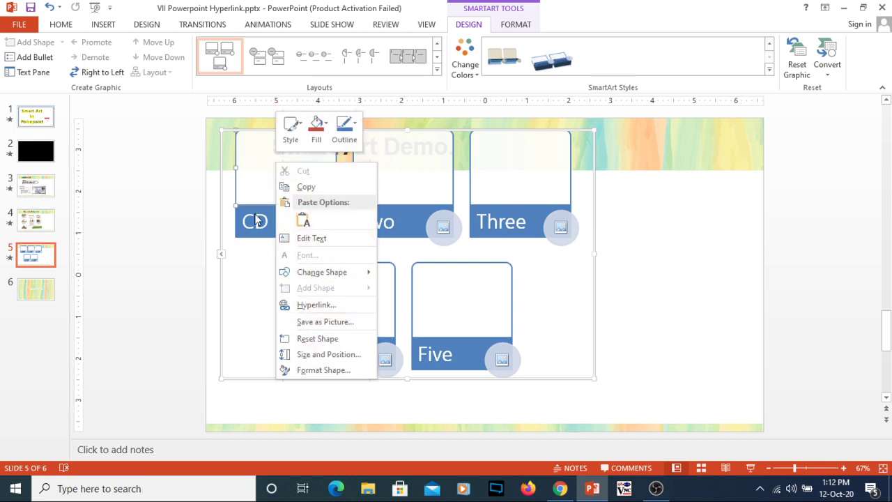
pyautogui.click(315, 238)
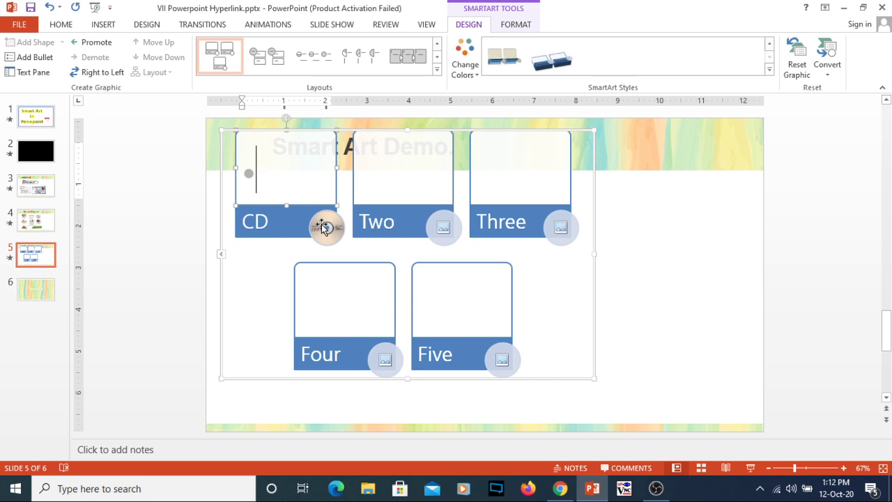
pyautogui.write('C')
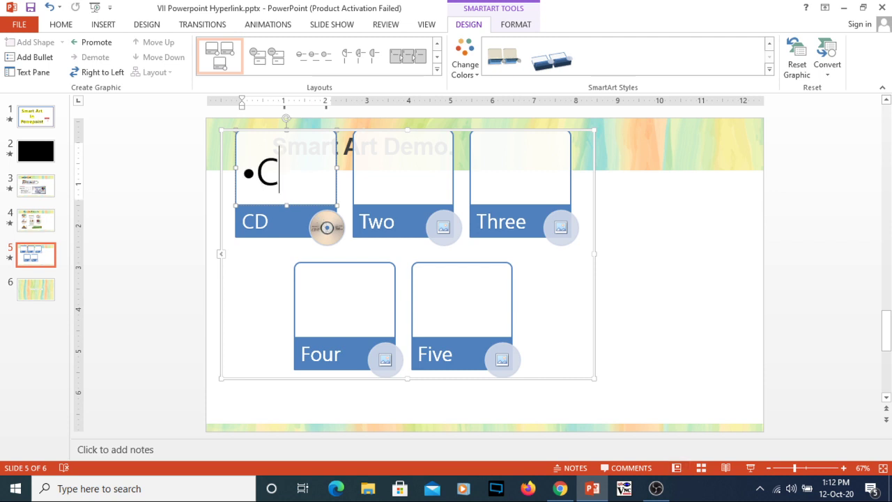
pyautogui.write('ompact')
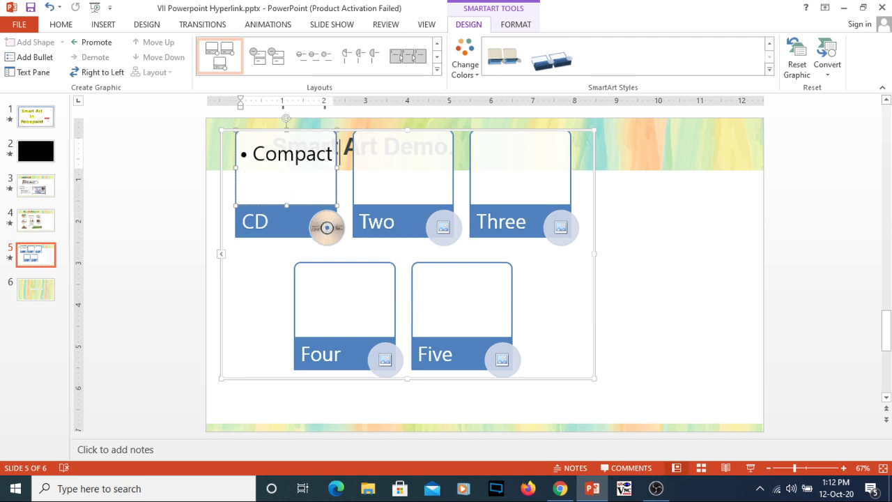
pyautogui.write(' Disc')
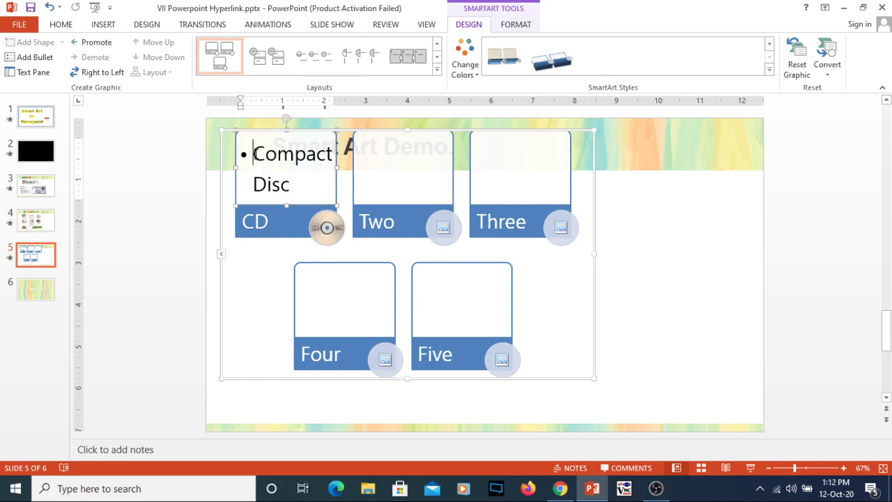
pyautogui.moveTo(254, 157); pyautogui.dragTo(291, 184)
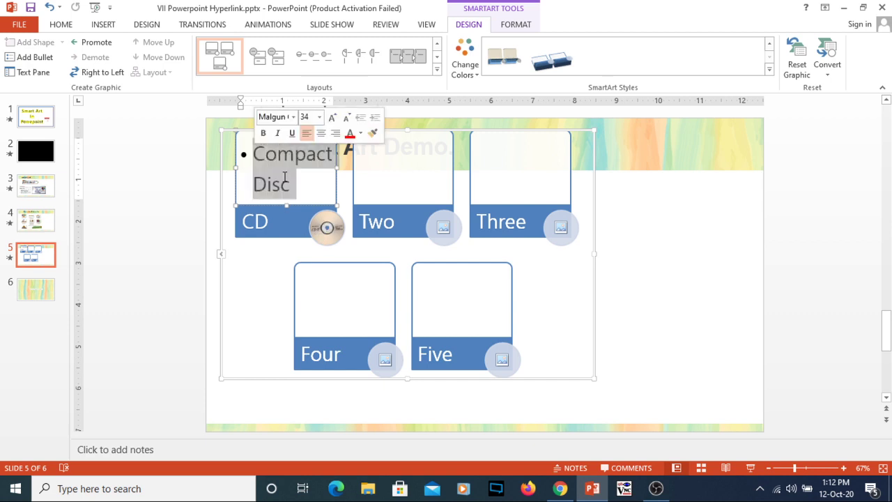
pyautogui.click(60, 24)
pyautogui.click(277, 47)
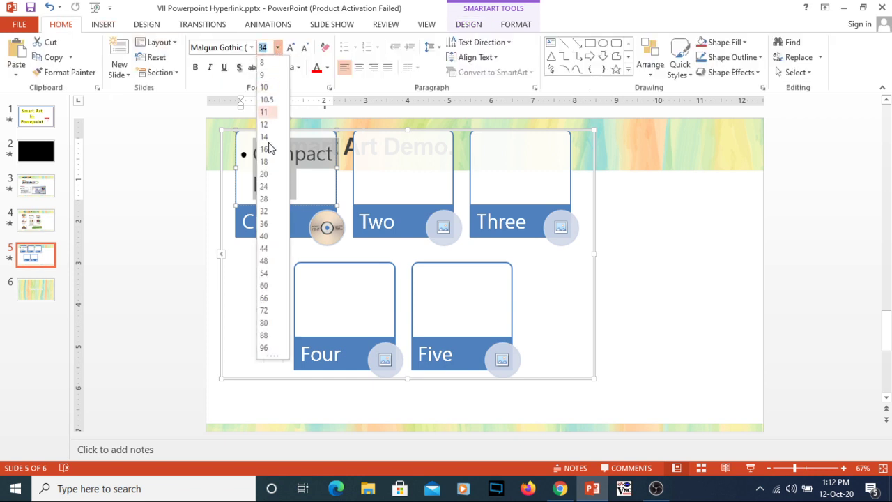
pyautogui.click(264, 185)
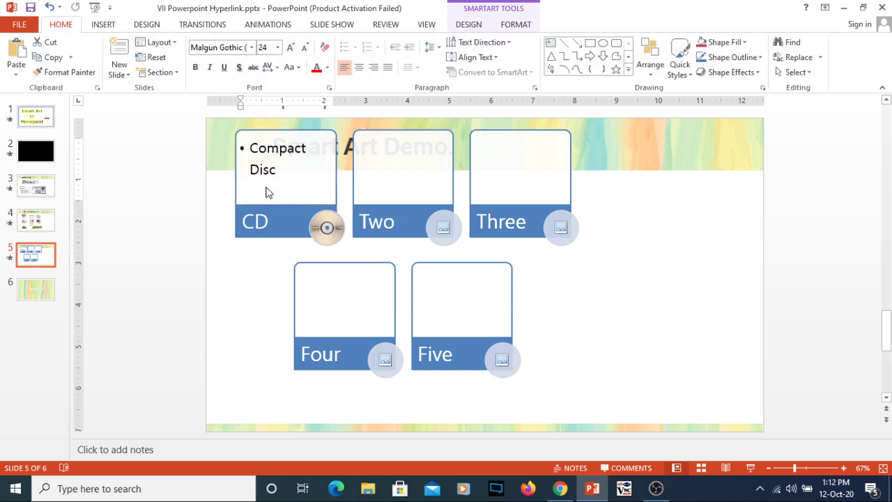
pyautogui.click(302, 179)
pyautogui.press('Return')
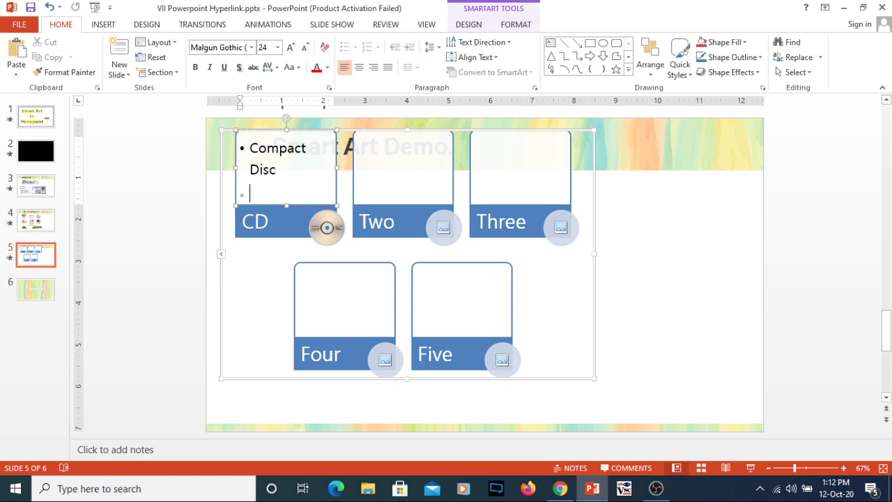
pyautogui.write('CD')
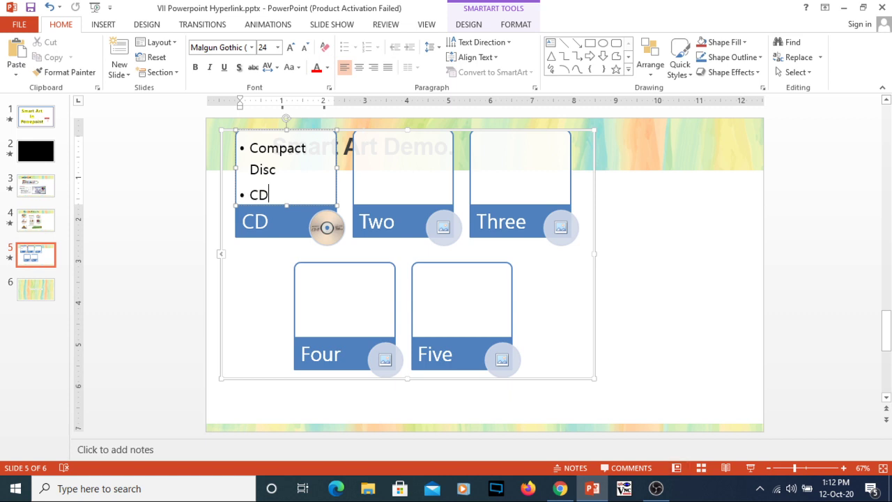
pyautogui.click(255, 278)
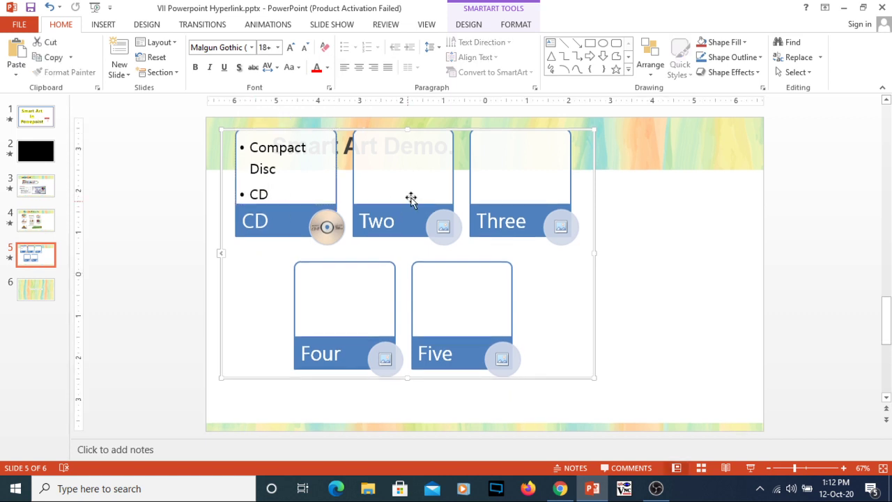
# Step: Insert Pen-Drive-PNG-Download-Image.png into the Two block's picture placeholder
pyautogui.click(444, 233)
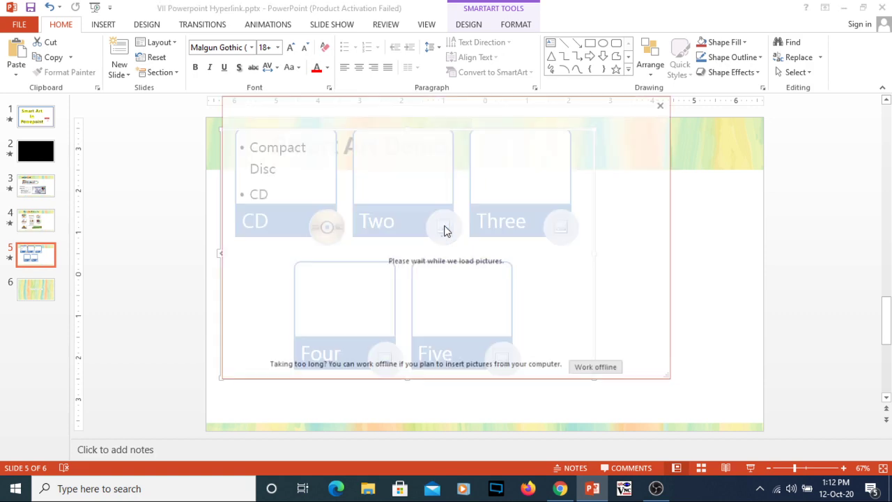
pyautogui.click(345, 176)
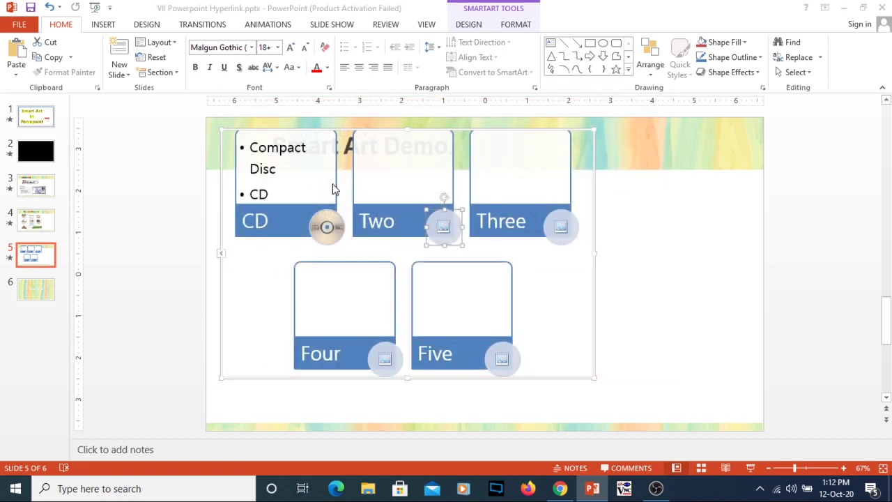
pyautogui.scroll(-2, 223, 195)
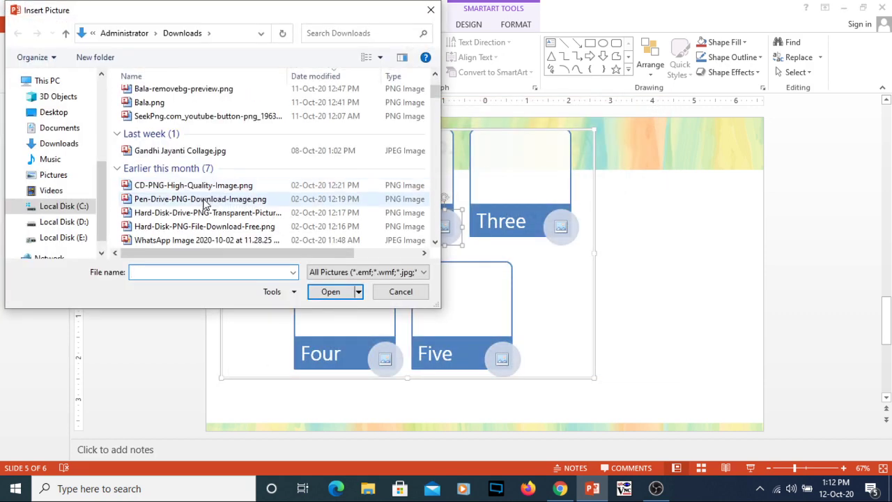
pyautogui.click(223, 199)
pyautogui.click(327, 291)
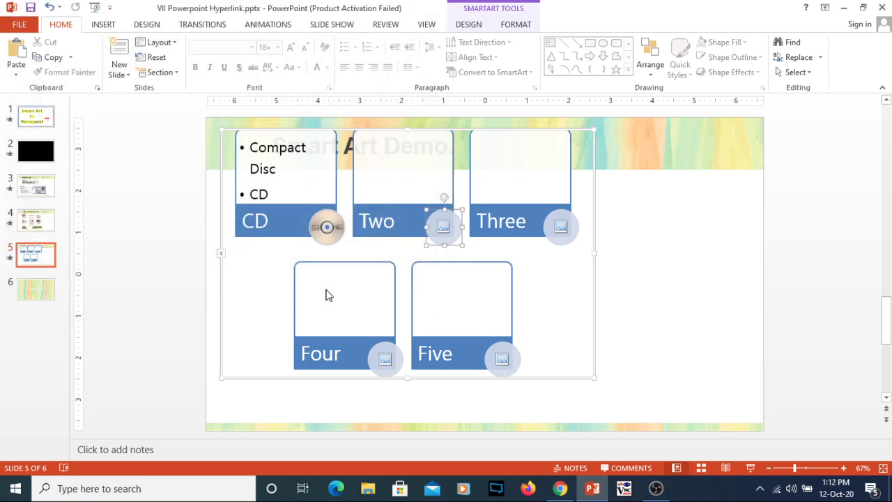
# Step: Change the second block's label from Two to Pen Drive
pyautogui.click(392, 232)
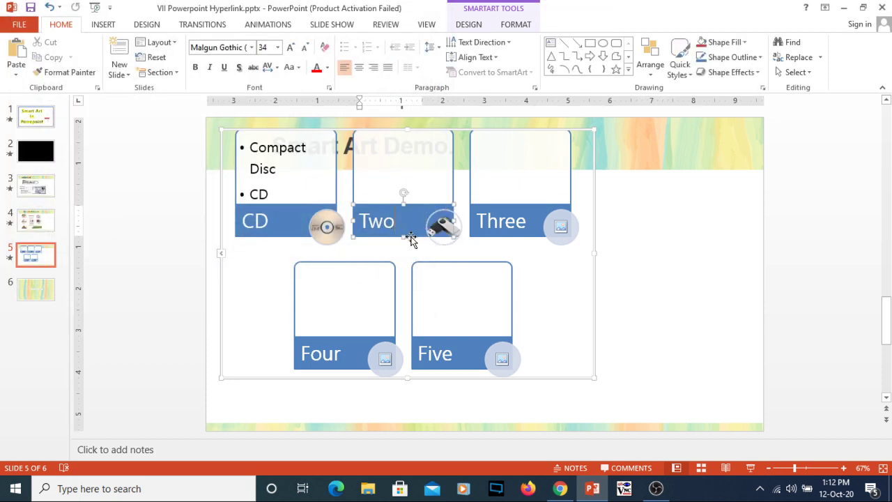
pyautogui.press('BackSpace')
pyautogui.press('BackSpace')
pyautogui.press('BackSpace')
pyautogui.write('Pen')
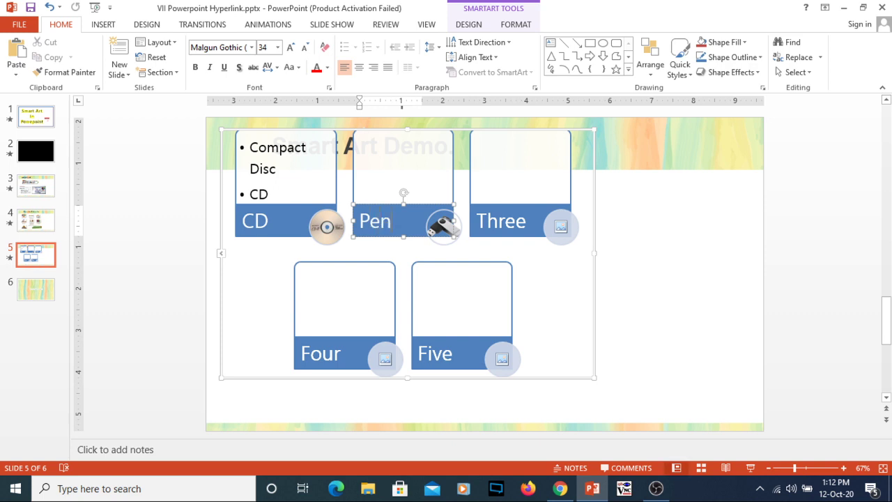
pyautogui.write(' Dri')
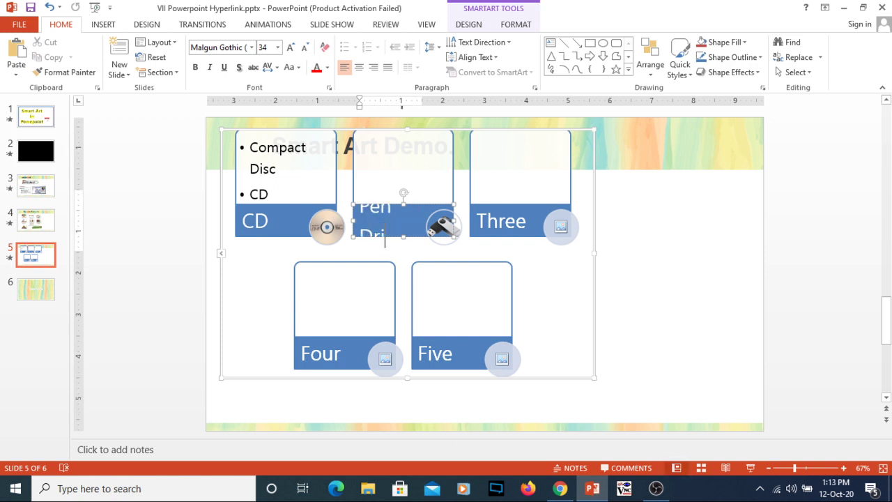
pyautogui.write('ve')
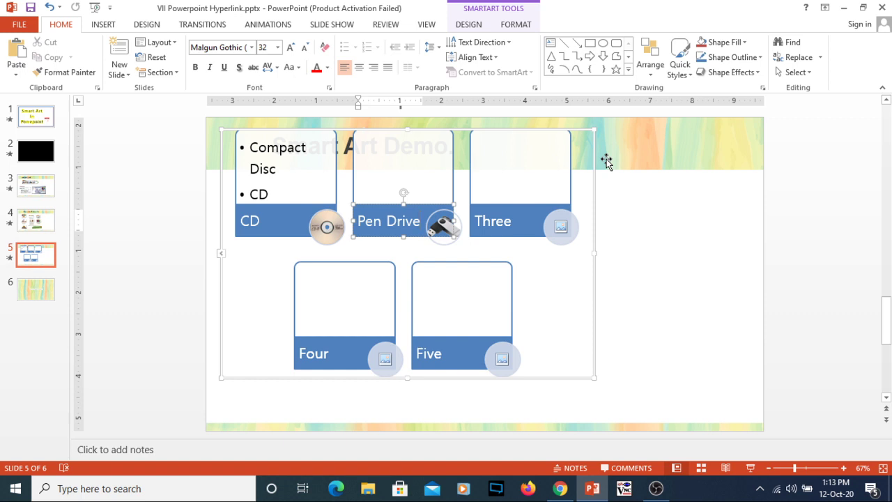
pyautogui.click(409, 171)
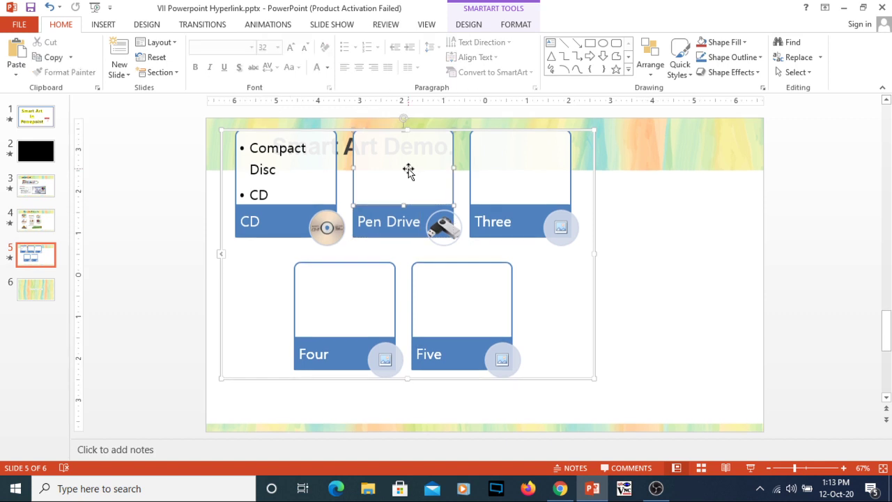
pyautogui.rightClick(409, 170)
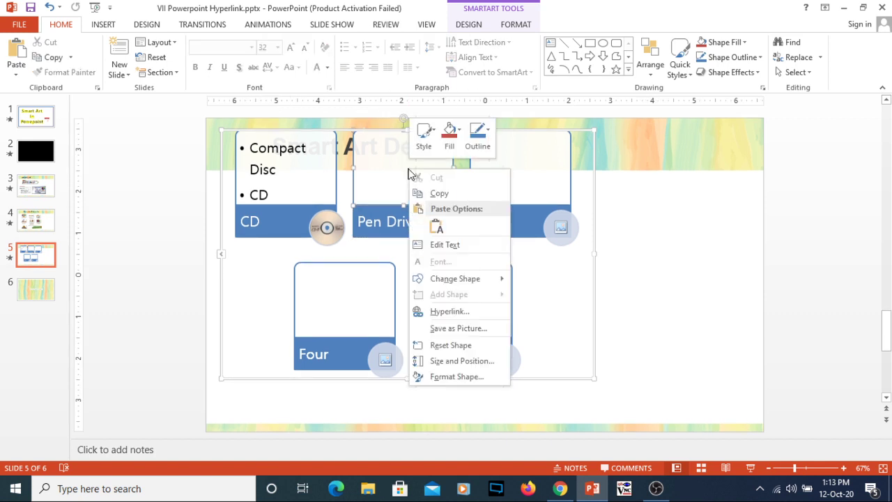
# Step: Insert the Hard-Disk-Drive PNG from Downloads into the third SmartArt box's picture placeholder
pyautogui.click(657, 237)
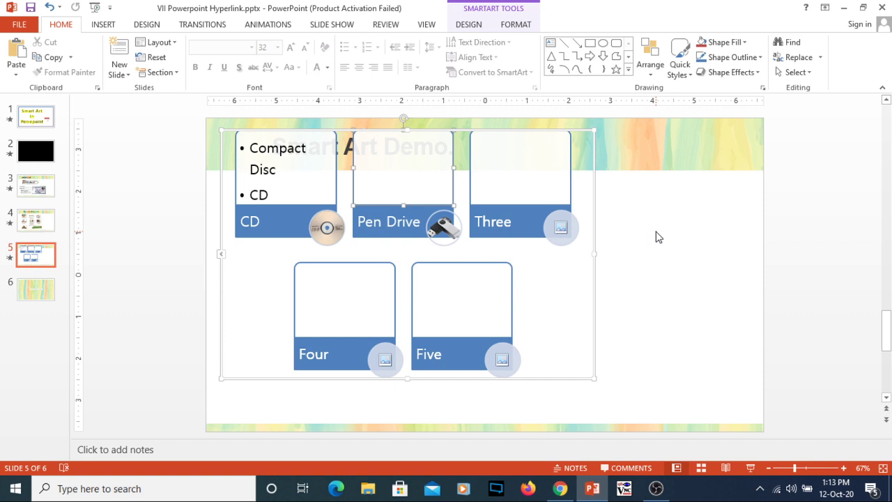
pyautogui.click(506, 12)
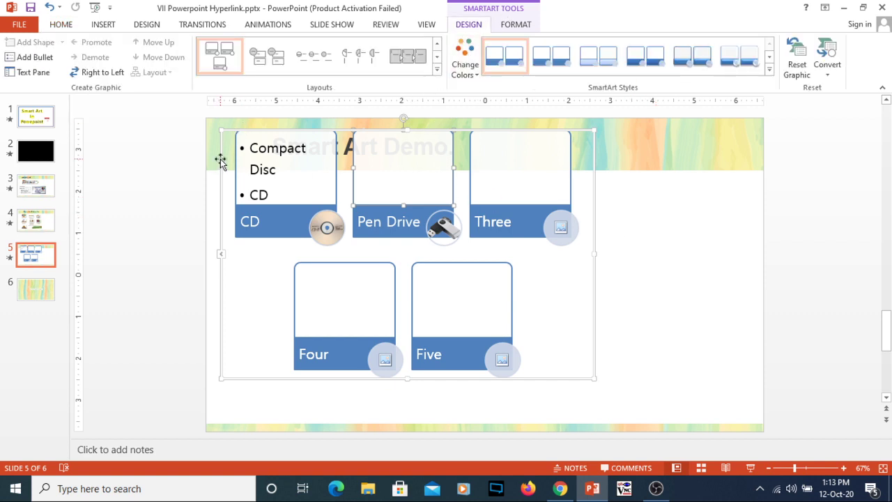
pyautogui.click(42, 74)
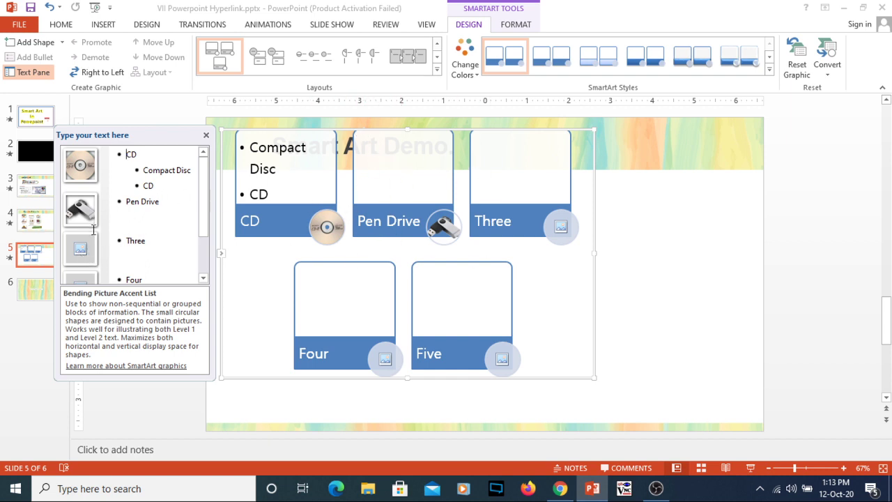
pyautogui.click(81, 248)
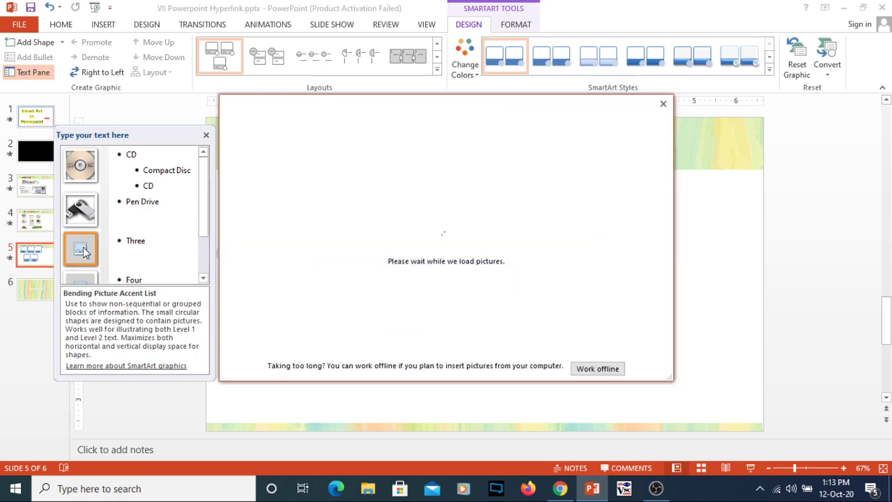
pyautogui.click(337, 173)
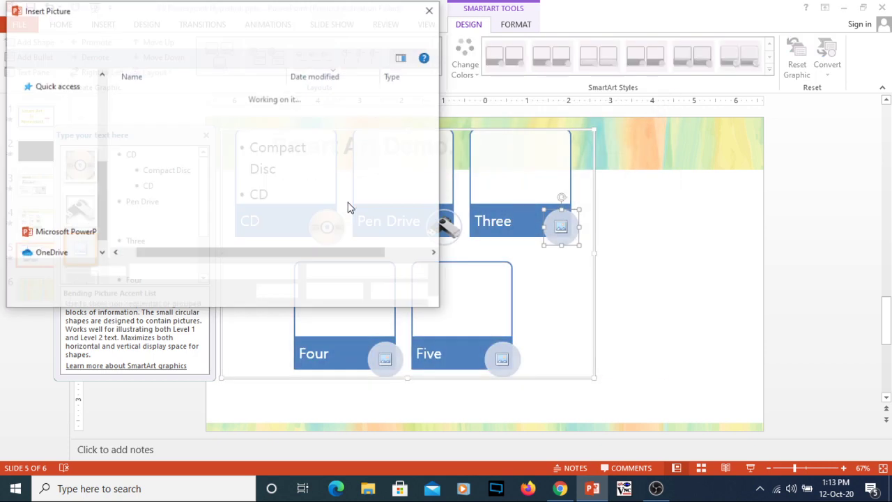
pyautogui.scroll(-2, 239, 193)
pyautogui.click(181, 212)
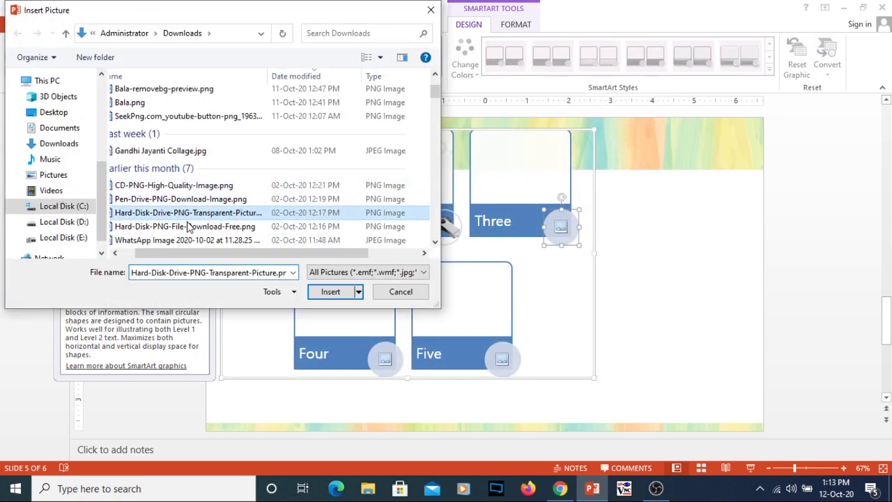
pyautogui.click(331, 291)
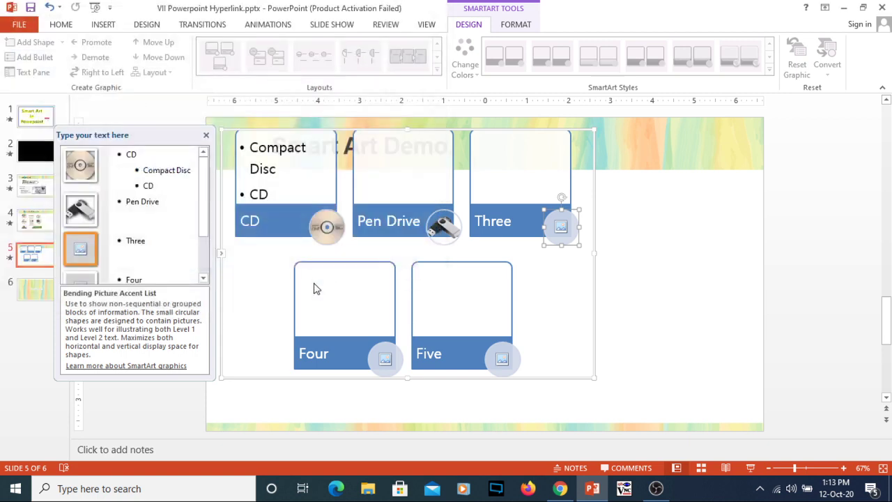
# Step: Change the third box's label from 'Three' to 'Hard Drive'
pyautogui.click(139, 241)
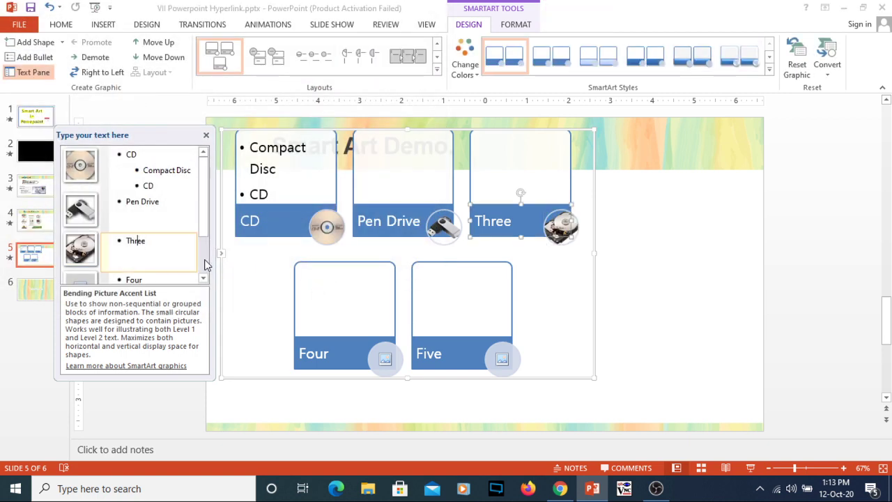
pyautogui.doubleClick(126, 242)
pyautogui.write('rd')
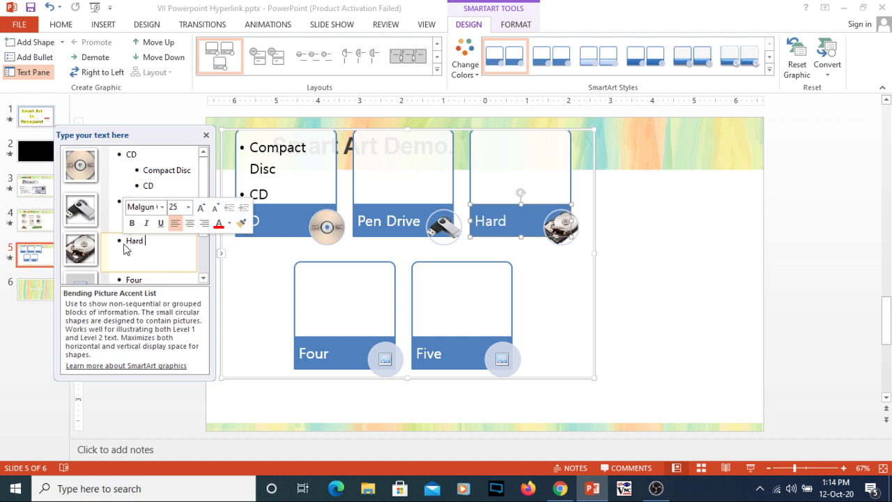
pyautogui.write(' Drive')
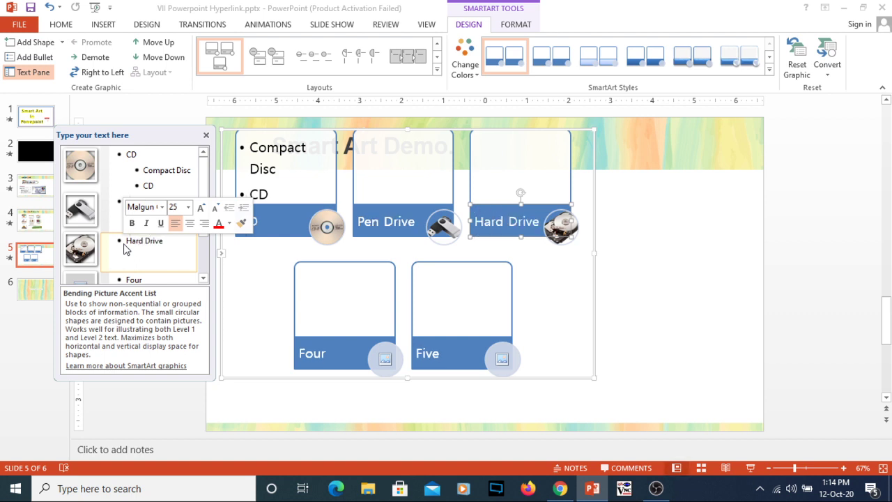
pyautogui.click(207, 136)
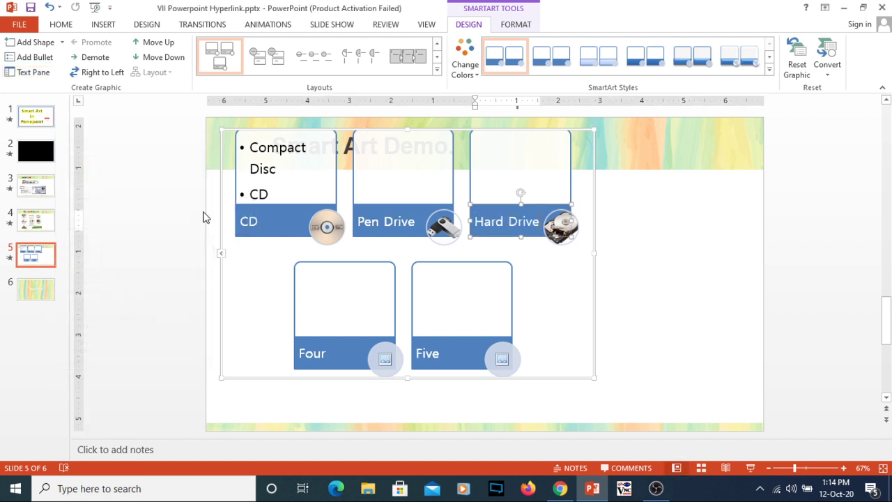
pyautogui.click(191, 269)
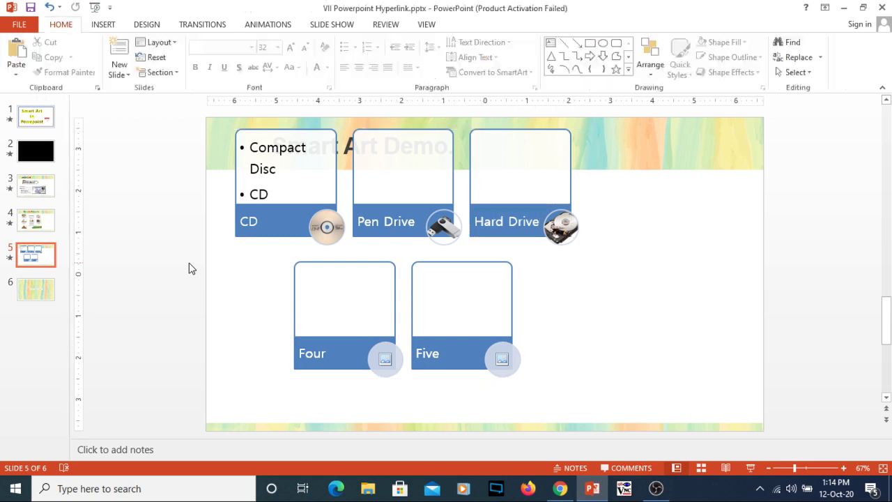
pyautogui.click(236, 170)
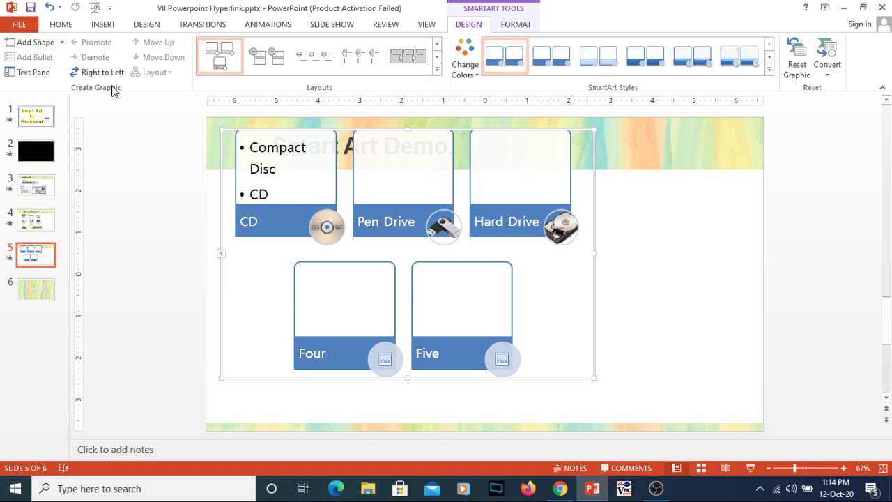
pyautogui.click(296, 339)
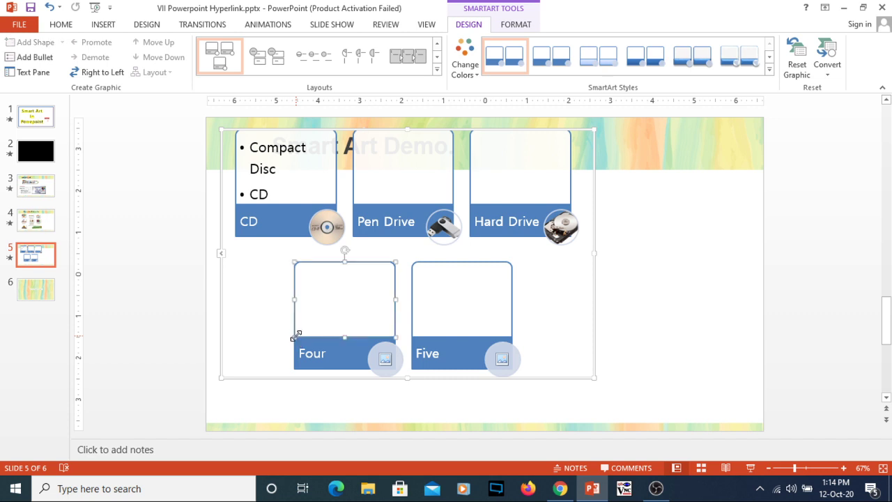
pyautogui.click(296, 341)
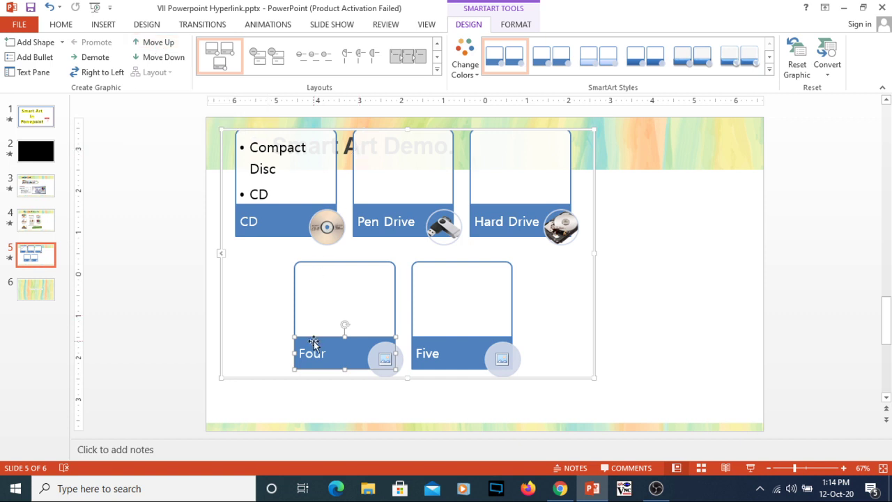
pyautogui.click(159, 49)
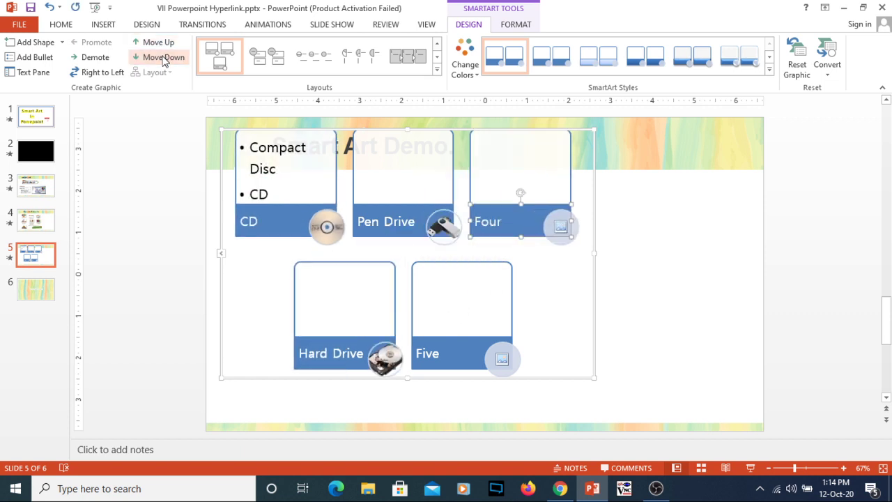
pyautogui.click(164, 59)
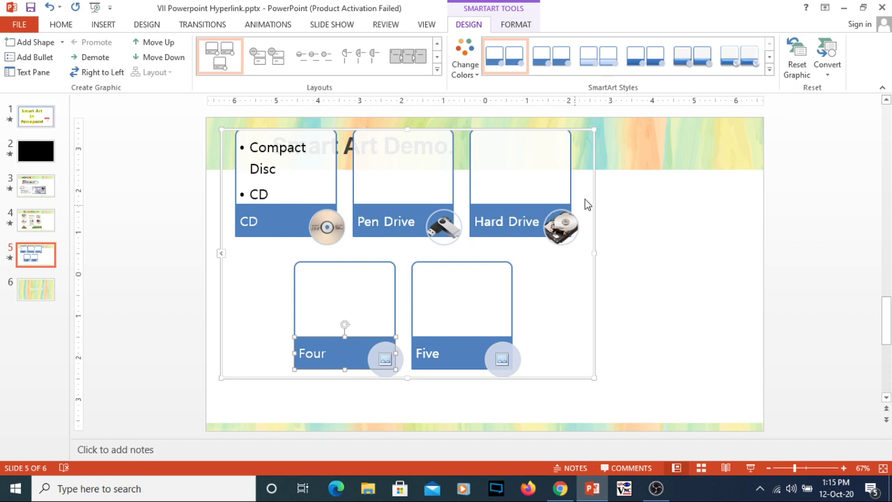
# Step: Apply the Colorful Range - Accent Colors 2 to 3 colour scheme and the Brick Scene 3-D style to the SmartArt
pyautogui.click(584, 130)
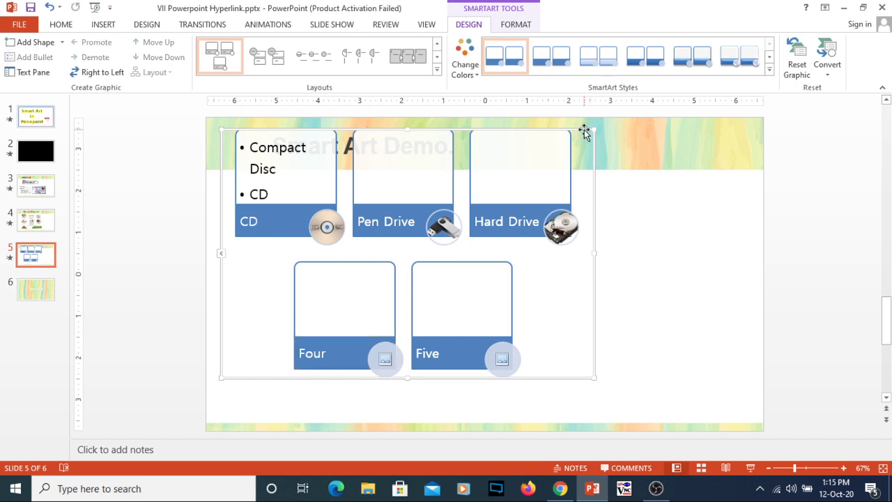
pyautogui.click(477, 80)
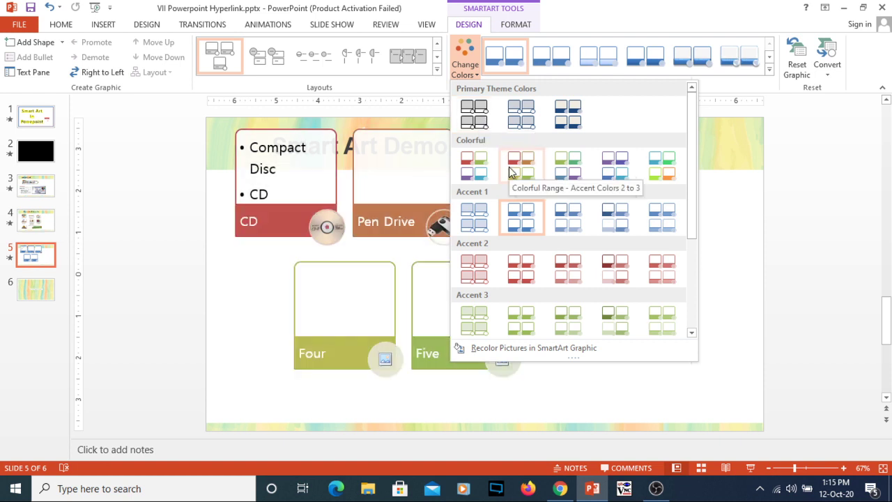
pyautogui.click(510, 167)
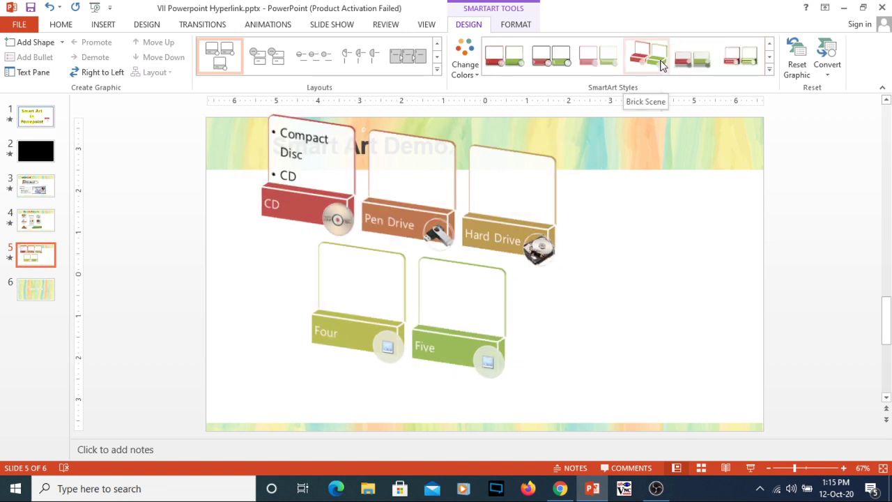
pyautogui.click(660, 64)
# Step: Preview the slide show from the current slide, then nudge the SmartArt slightly down and right
pyautogui.click(345, 24)
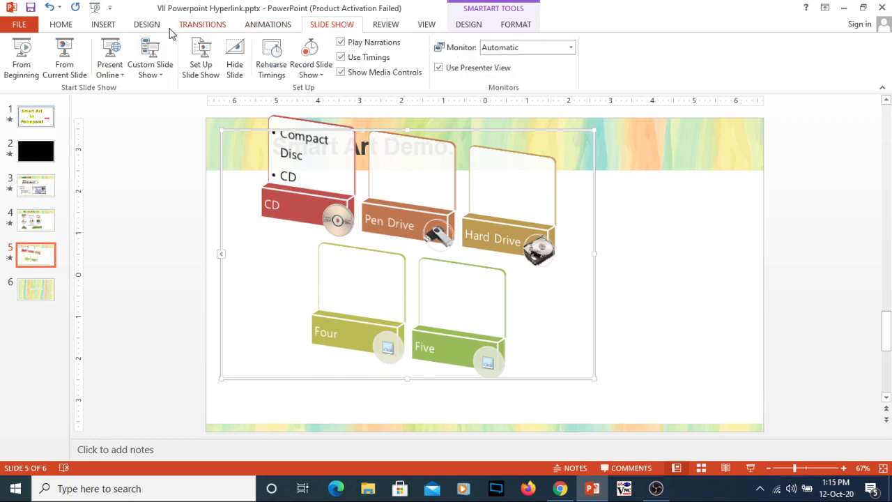
pyautogui.click(66, 56)
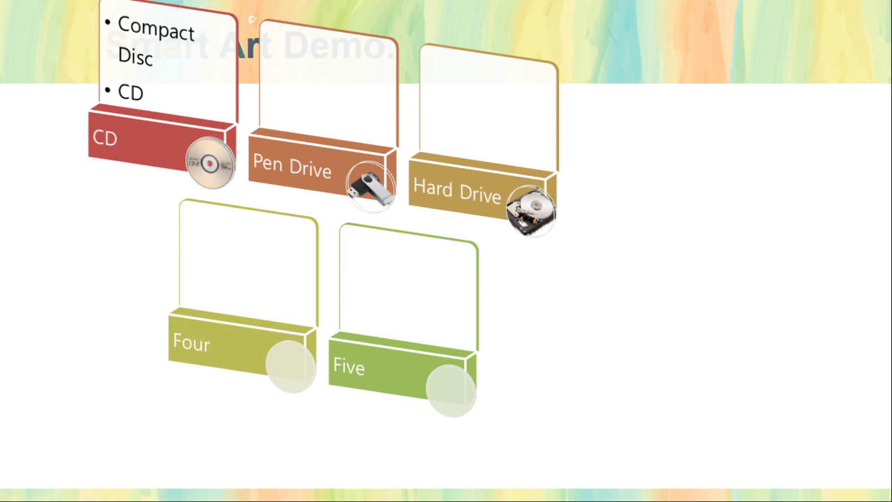
pyautogui.press('Escape')
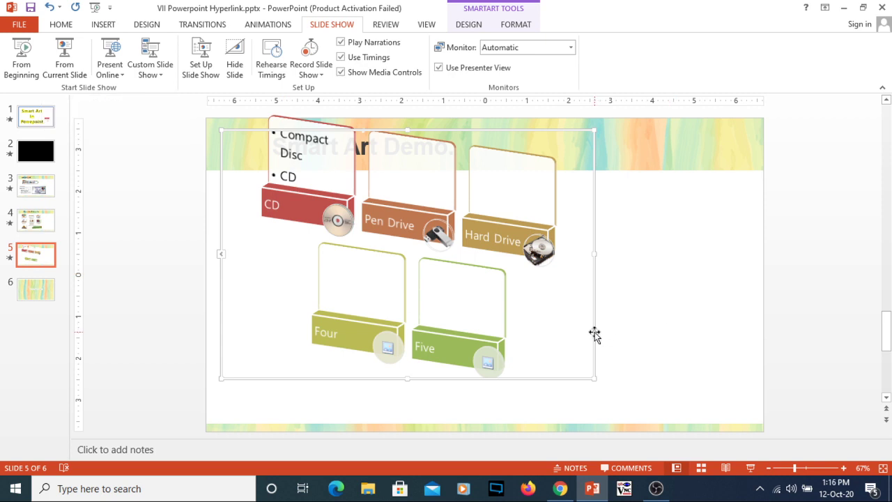
pyautogui.moveTo(593, 334); pyautogui.dragTo(606, 349)
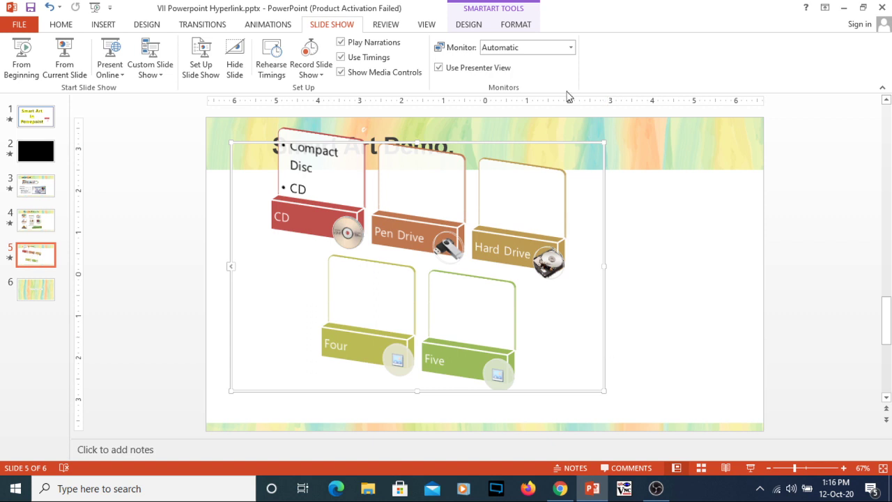
pyautogui.click(516, 8)
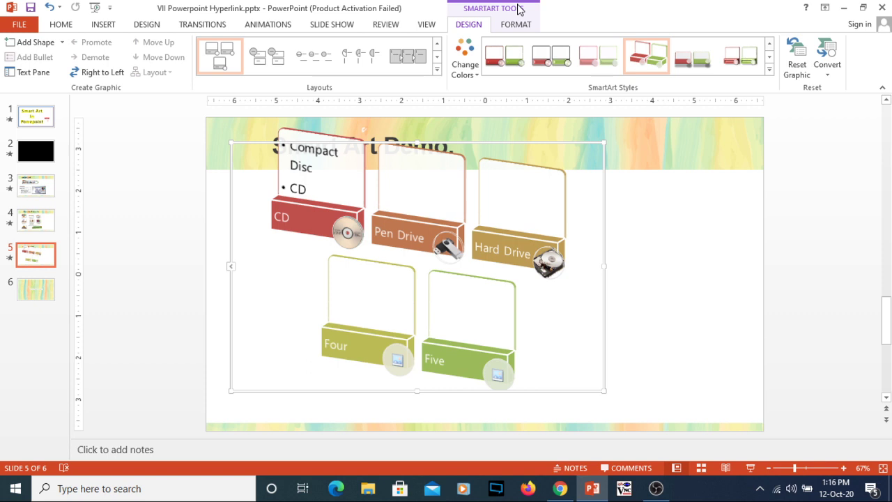
pyautogui.click(475, 75)
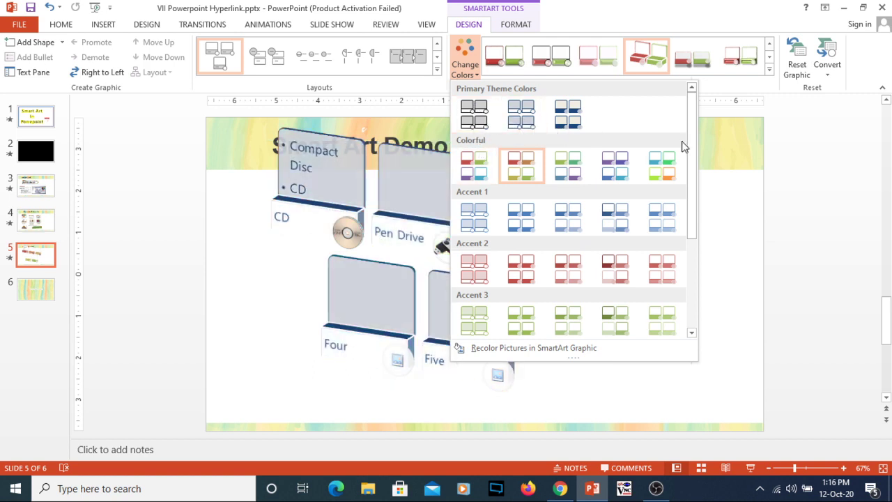
pyautogui.click(744, 188)
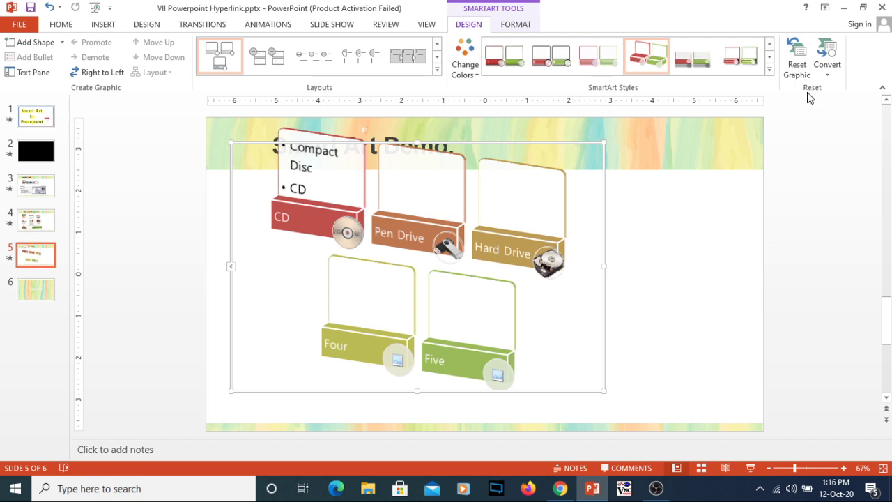
pyautogui.click(827, 77)
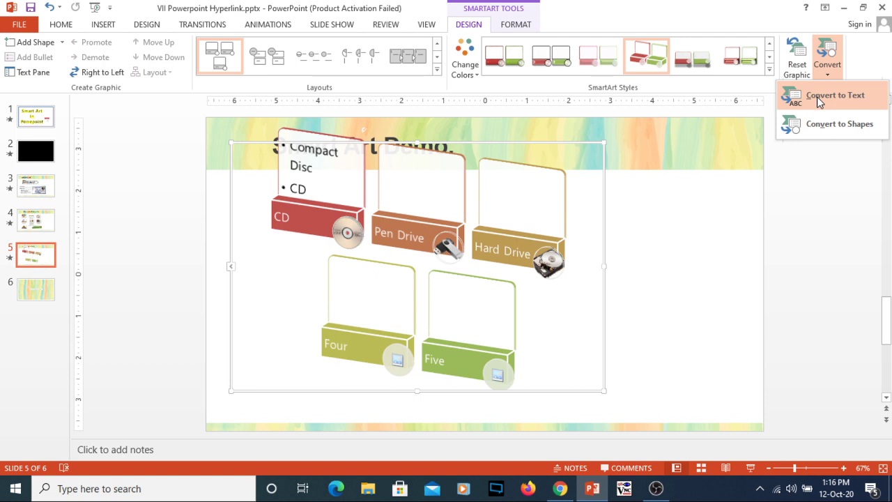
pyautogui.click(819, 98)
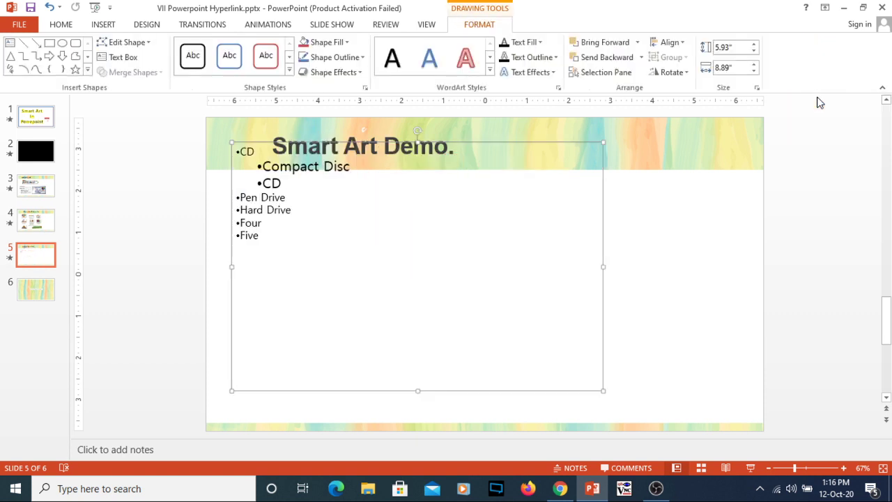
pyautogui.hotkey('ctrl', 'z')
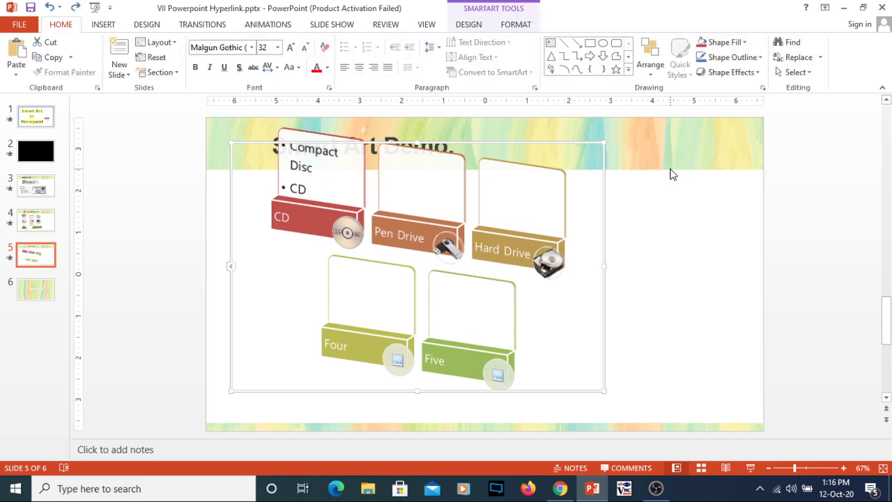
# Step: Fill the CD label bar with olive green
pyautogui.click(315, 218)
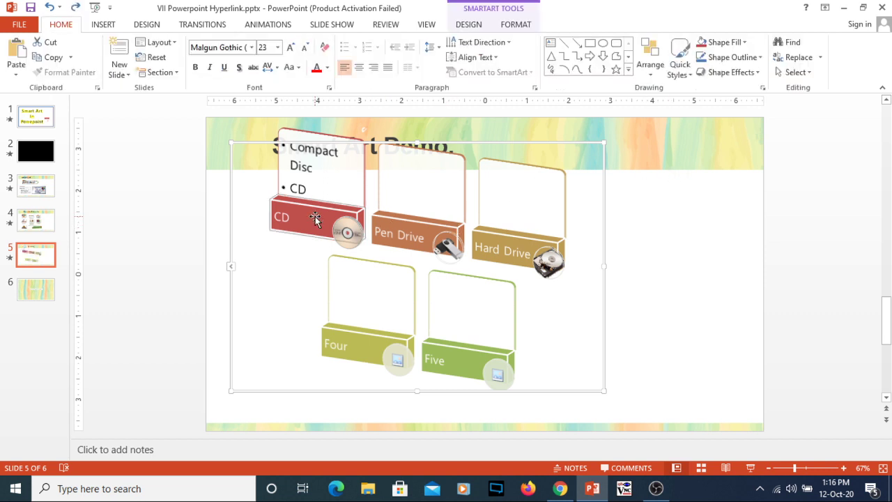
pyautogui.click(738, 42)
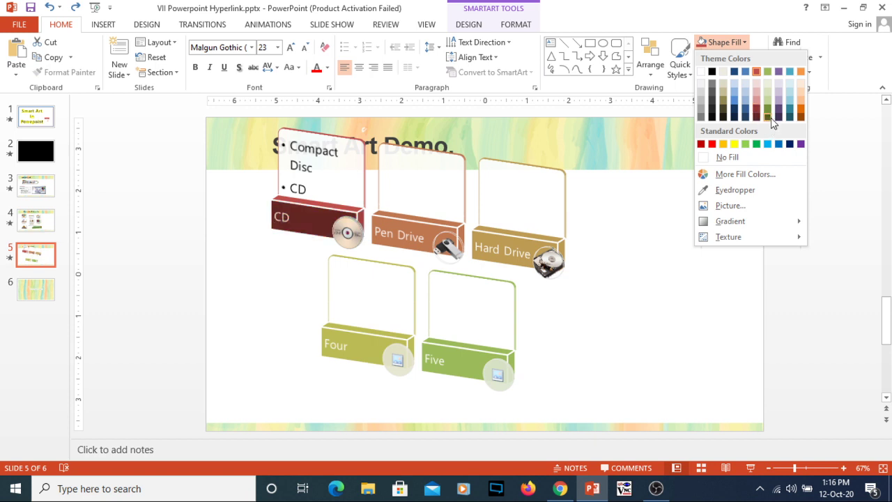
pyautogui.click(768, 117)
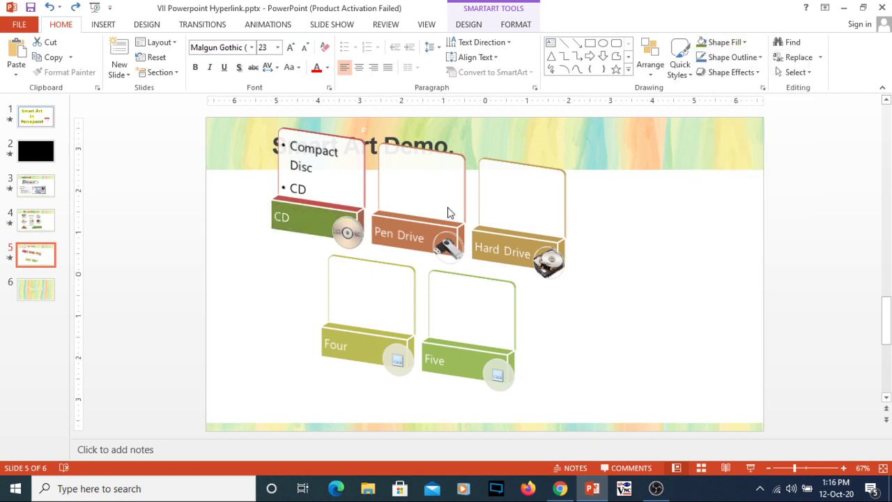
# Step: Fill the Pen Drive label bar with dark purple
pyautogui.click(406, 219)
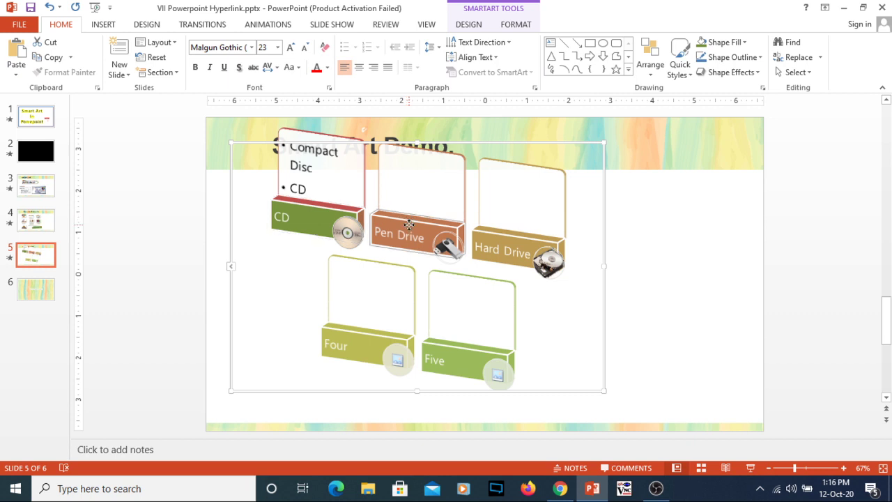
pyautogui.click(744, 43)
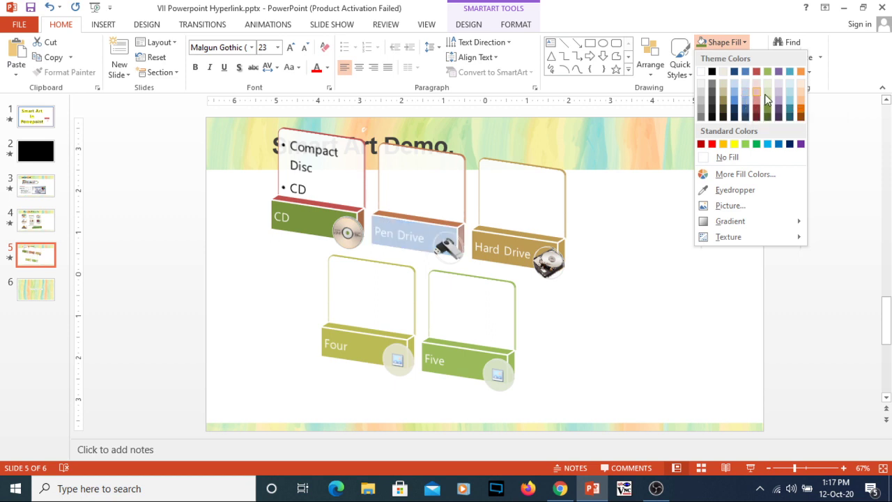
pyautogui.click(778, 114)
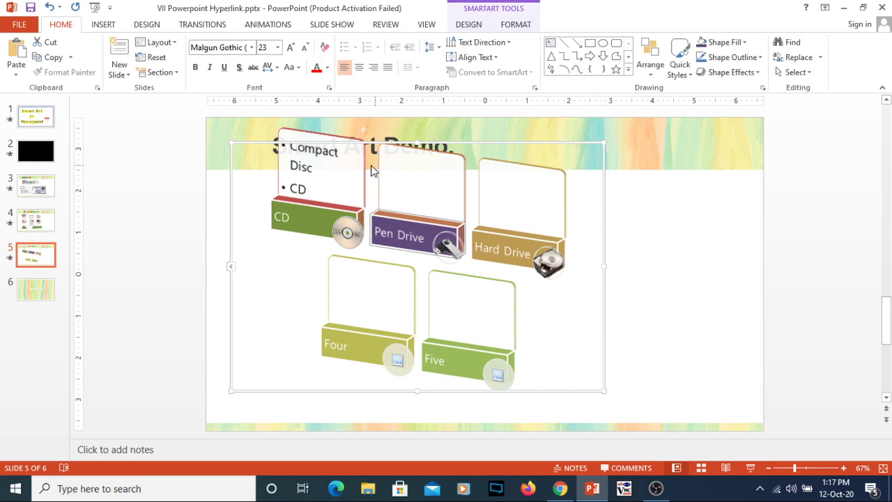
pyautogui.click(349, 170)
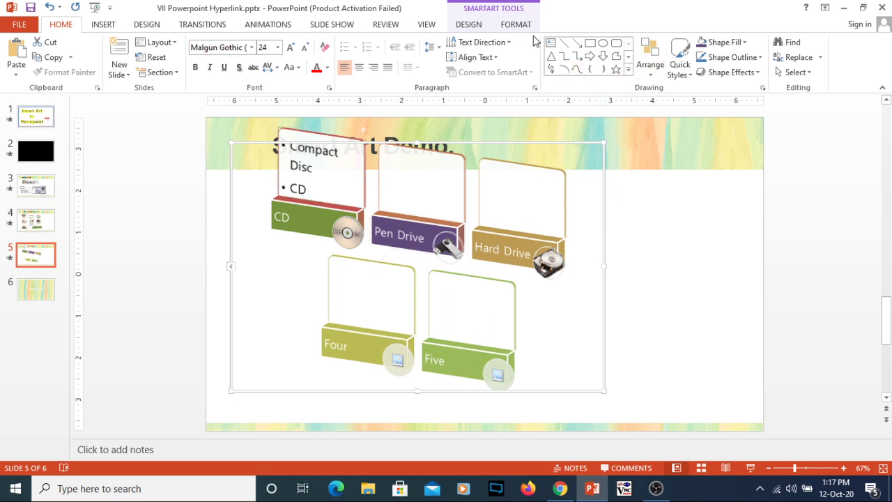
pyautogui.click(516, 12)
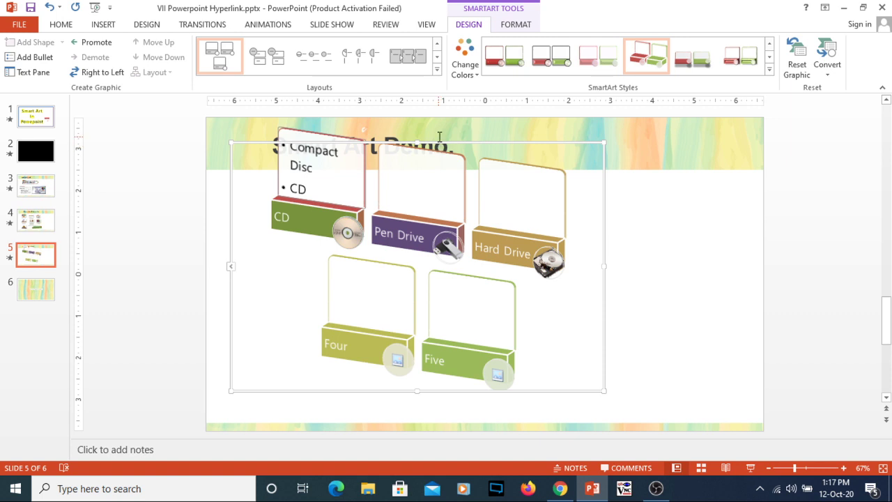
# Step: Switch the SmartArt to the first flat style and reshape the CD text box into a diamond
pyautogui.click(503, 62)
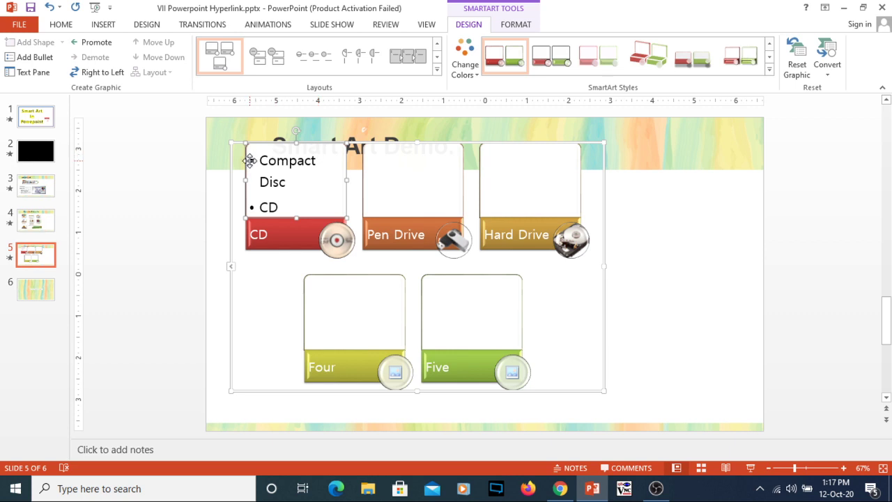
pyautogui.click(249, 161)
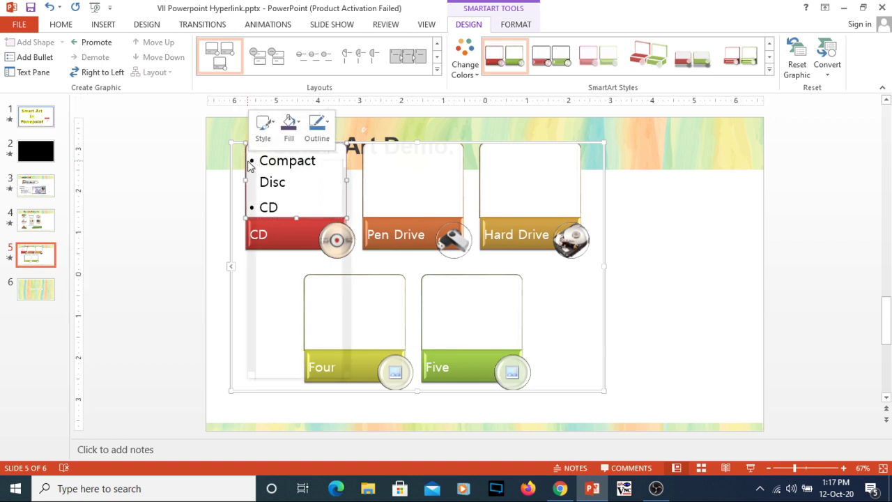
pyautogui.rightClick(250, 165)
pyautogui.moveTo(287, 271)
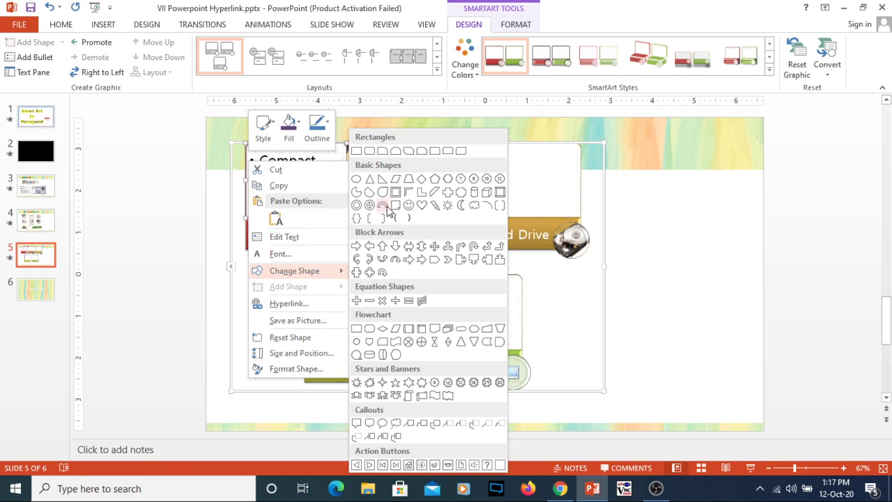
pyautogui.click(421, 181)
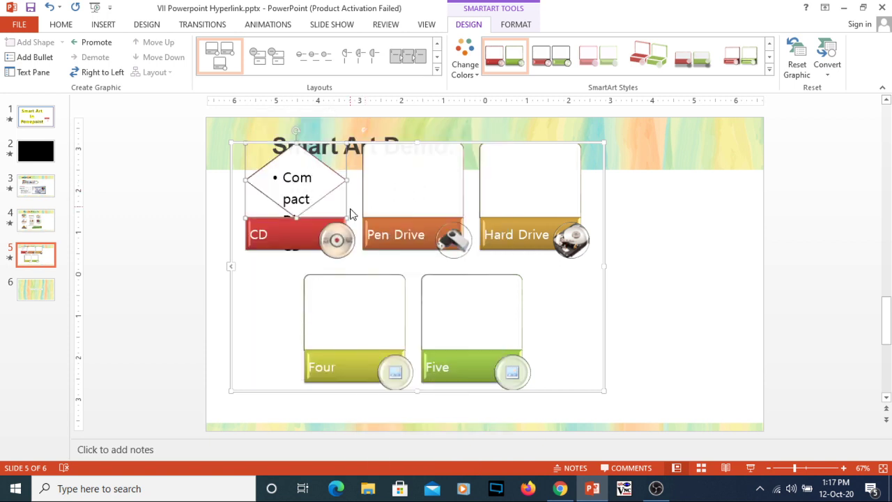
# Step: Change the Pen Drive box's shape to a hexagon
pyautogui.click(660, 256)
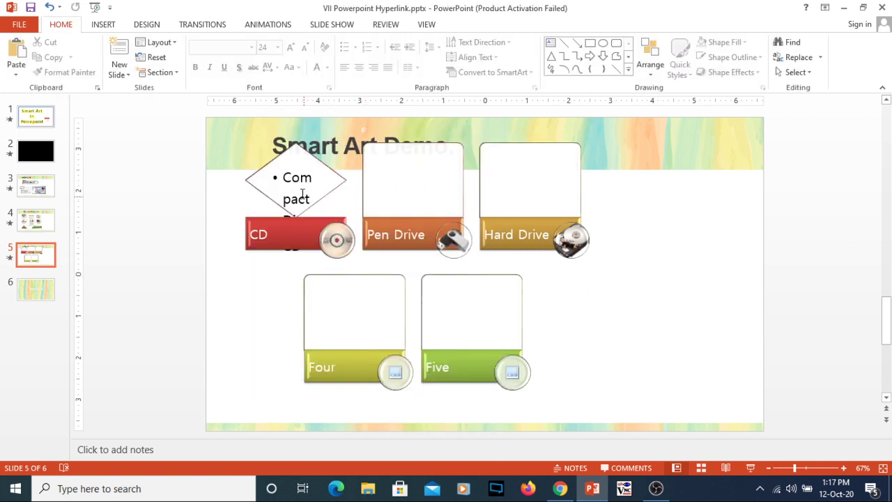
pyautogui.click(365, 188)
pyautogui.rightClick(365, 188)
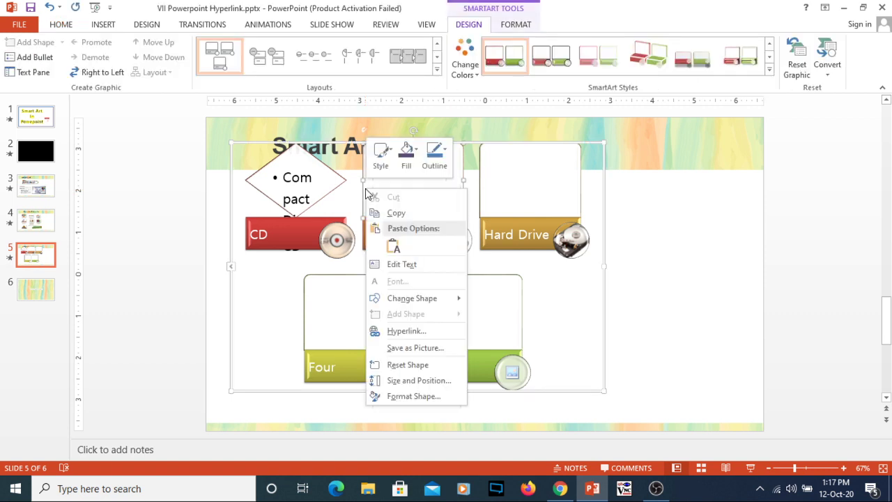
pyautogui.moveTo(411, 298)
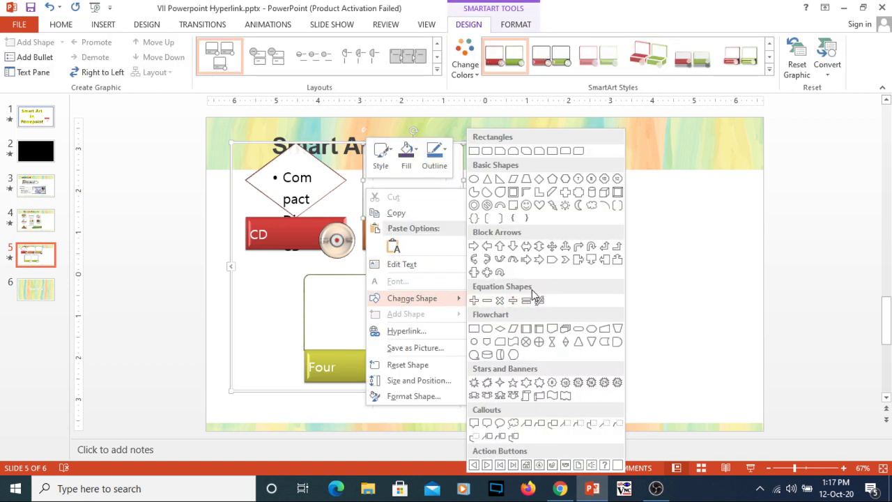
pyautogui.click(566, 180)
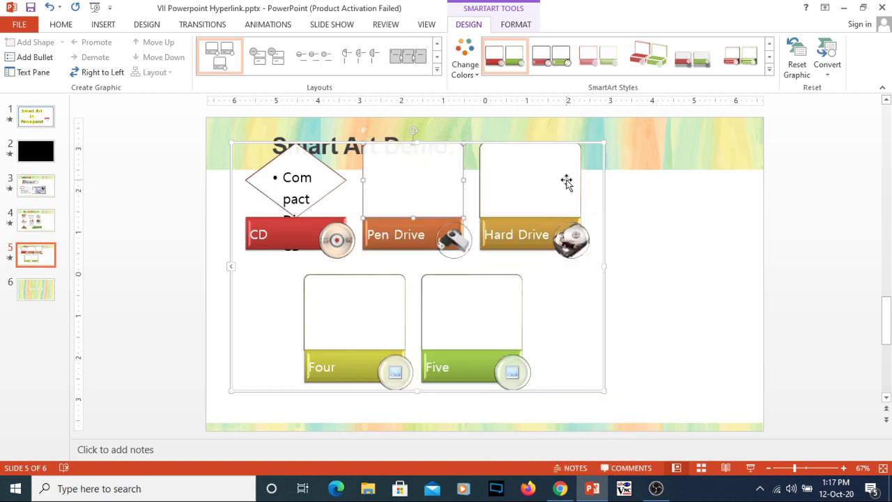
pyautogui.click(673, 263)
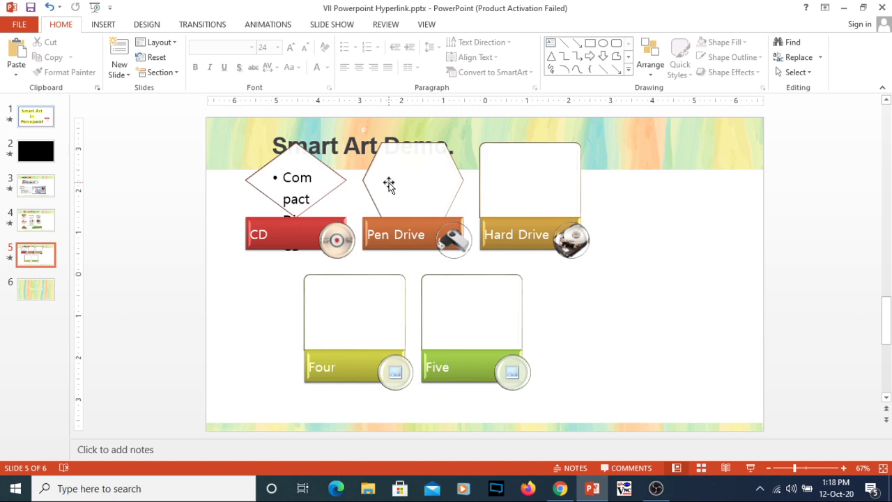
pyautogui.click(342, 184)
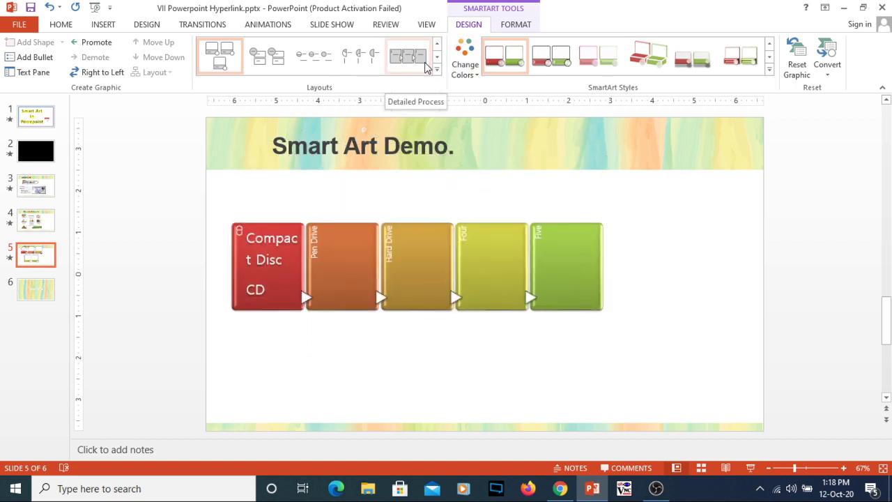
pyautogui.click(436, 56)
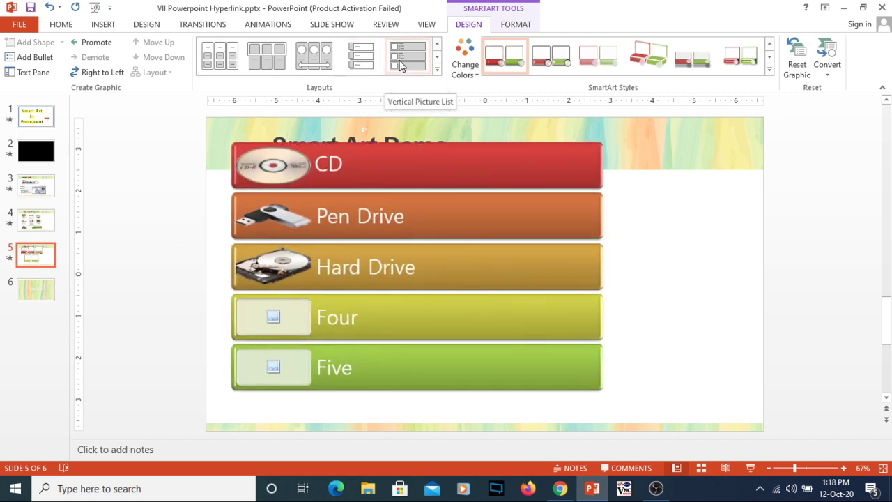
pyautogui.click(437, 59)
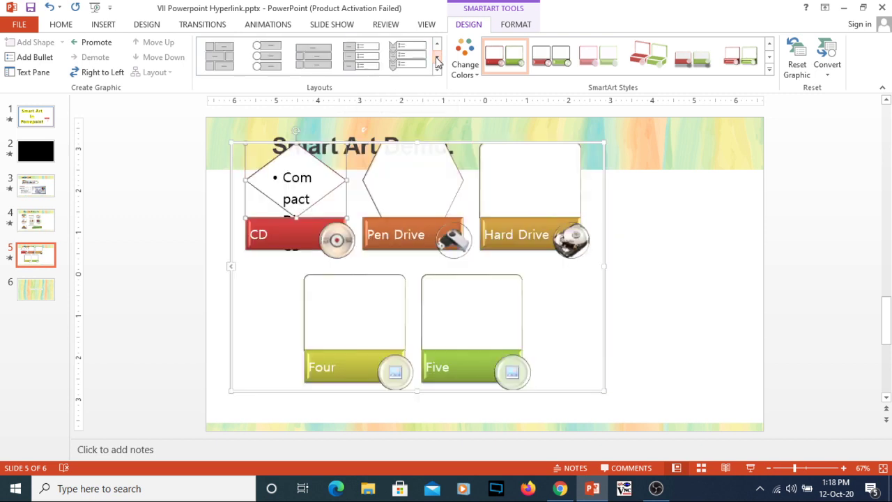
pyautogui.click(437, 61)
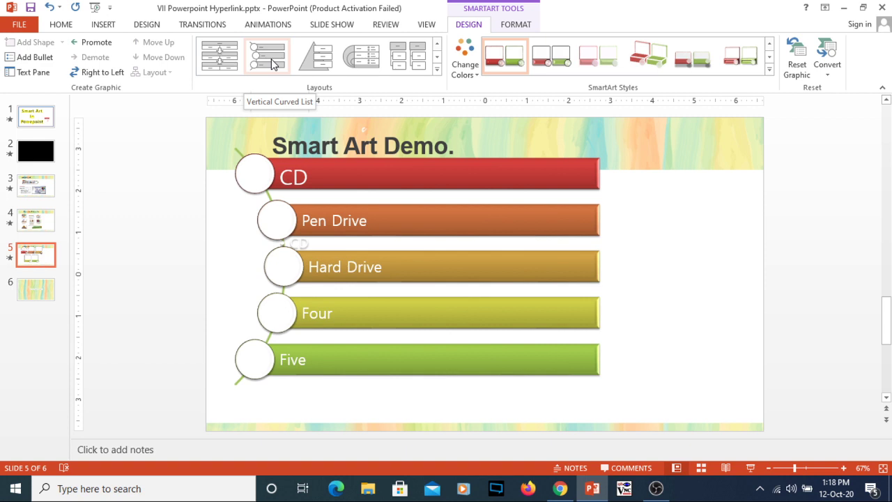
pyautogui.click(407, 56)
pyautogui.click(437, 46)
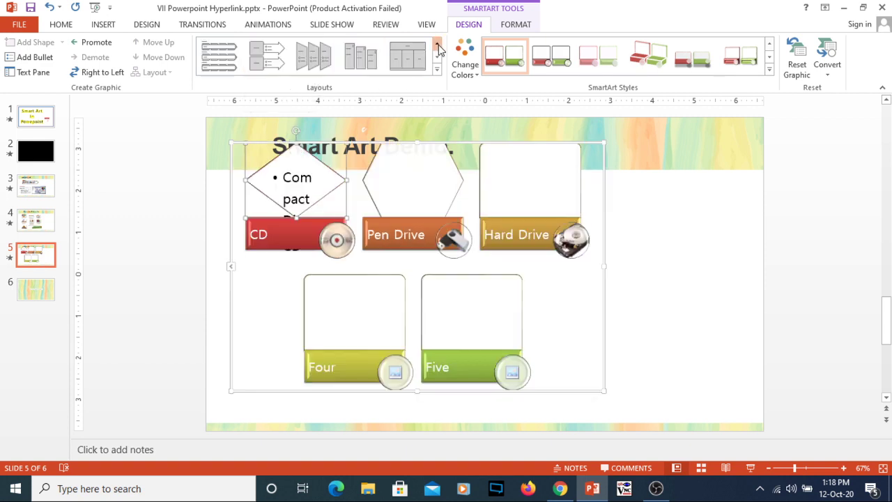
pyautogui.click(437, 45)
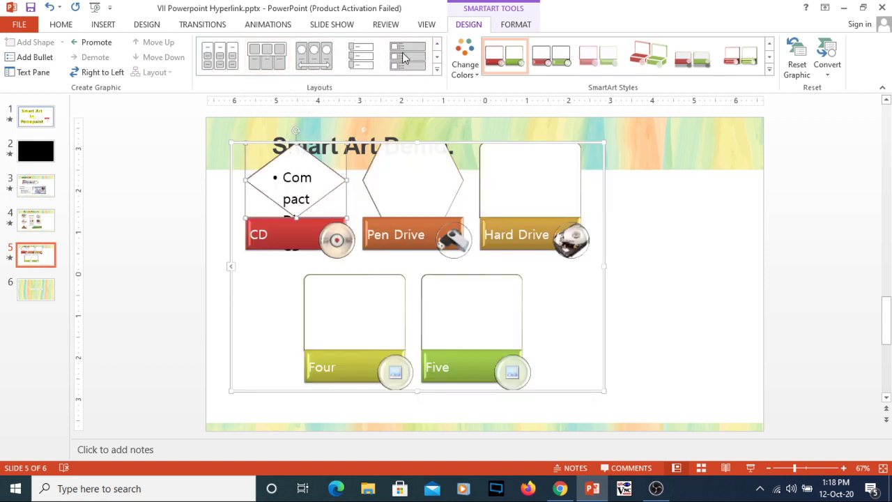
pyautogui.click(437, 44)
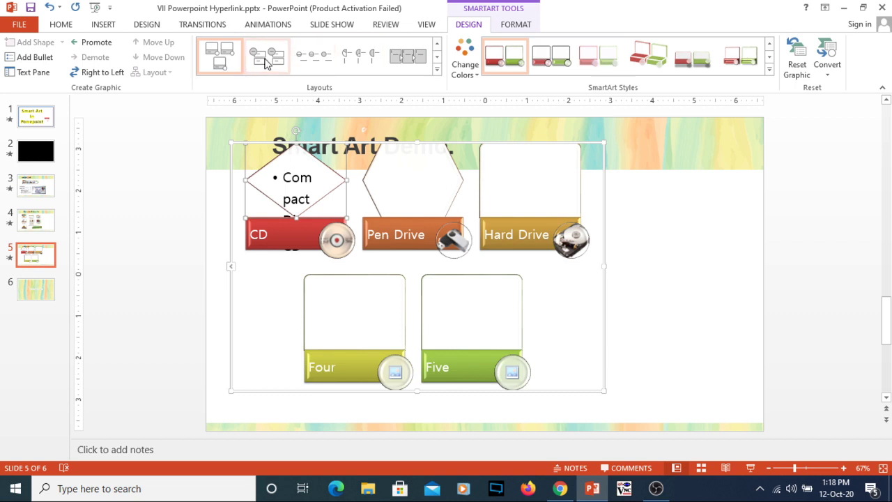
pyautogui.click(265, 61)
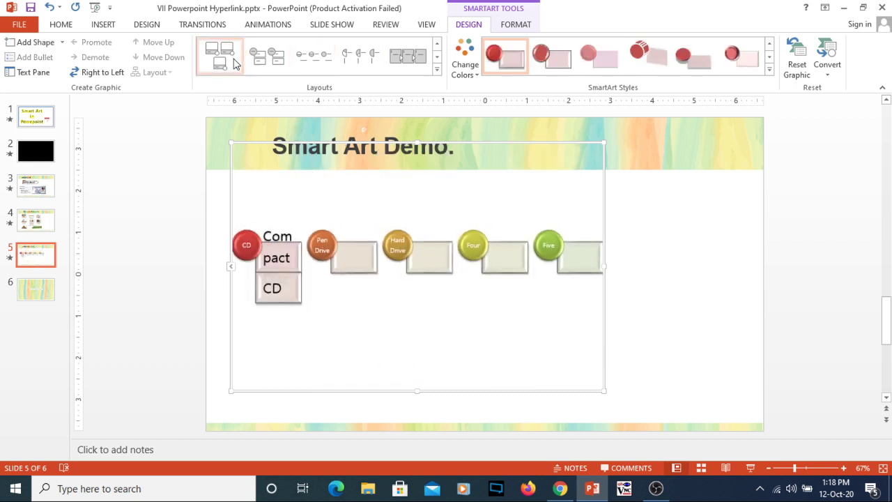
pyautogui.click(235, 62)
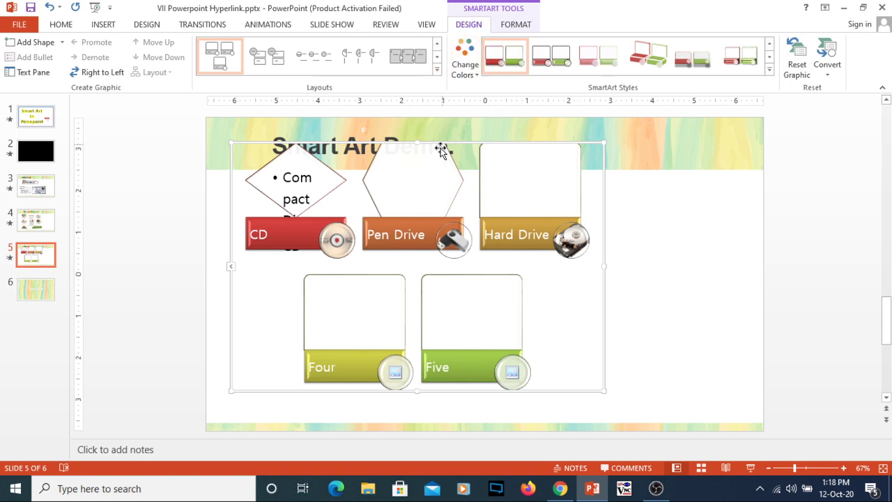
pyautogui.click(413, 174)
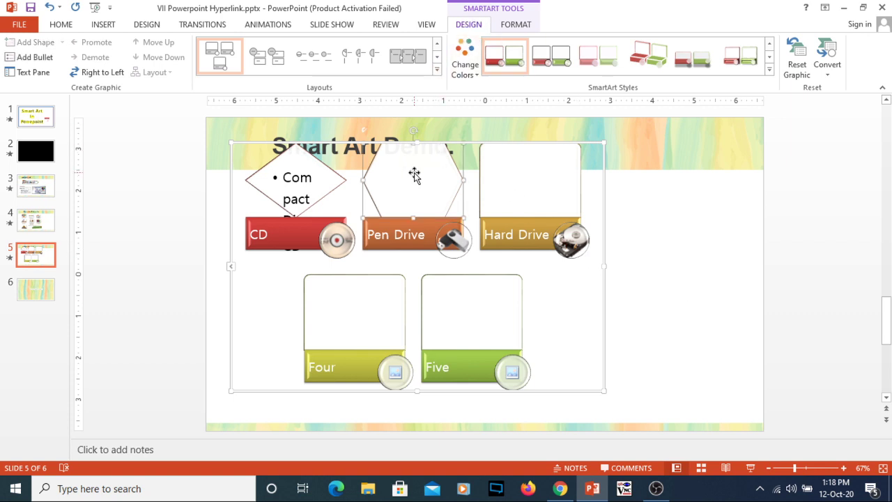
pyautogui.click(514, 28)
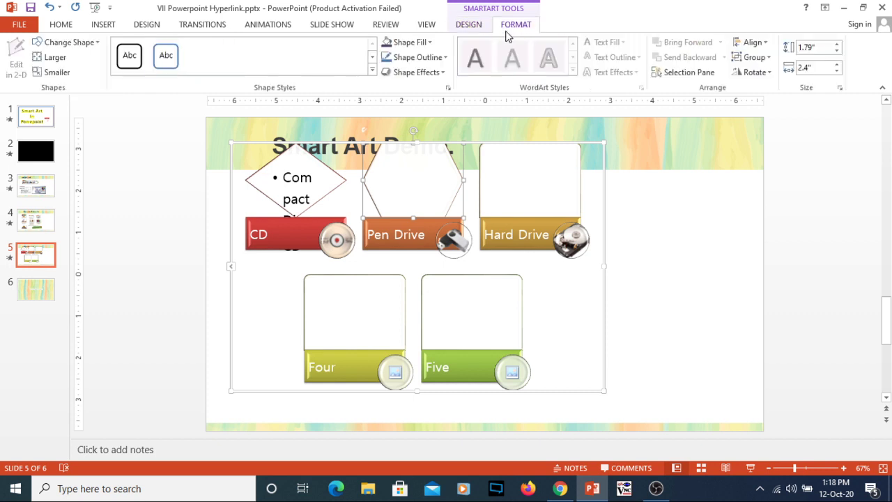
pyautogui.click(317, 195)
pyautogui.click(470, 25)
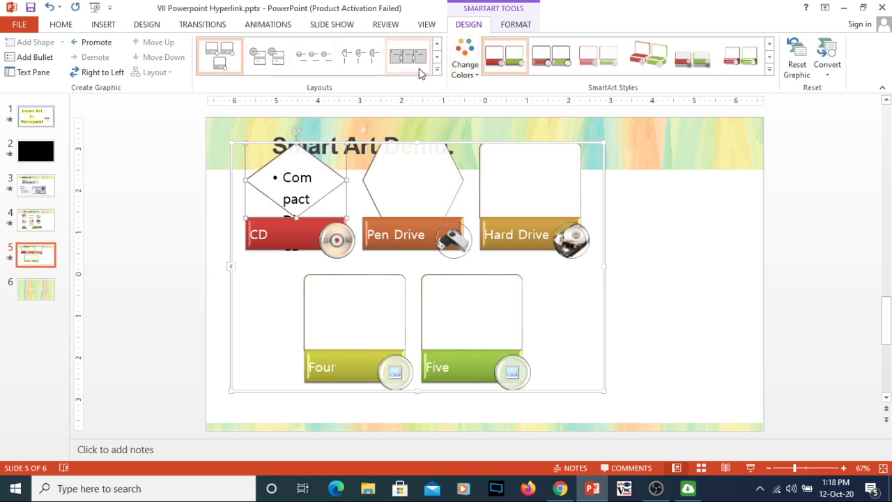
# Step: Recolour the SmartArt with the Colorful - Accent Colors scheme
pyautogui.click(473, 73)
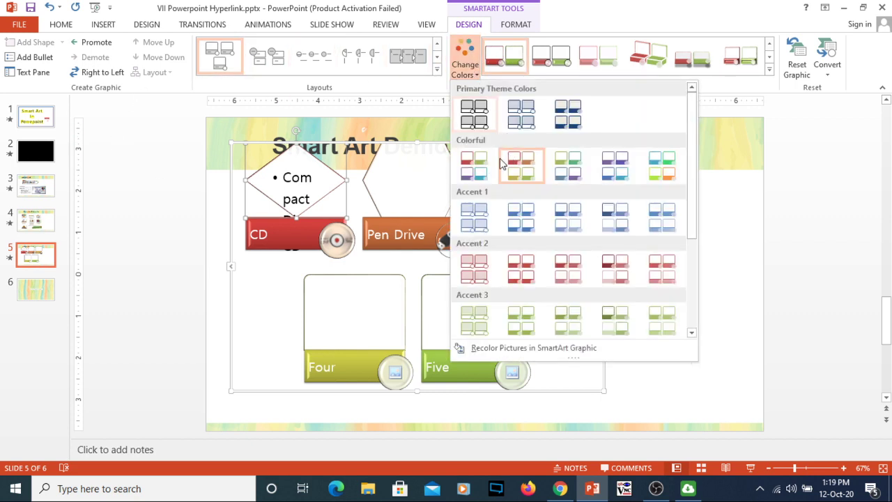
pyautogui.click(480, 170)
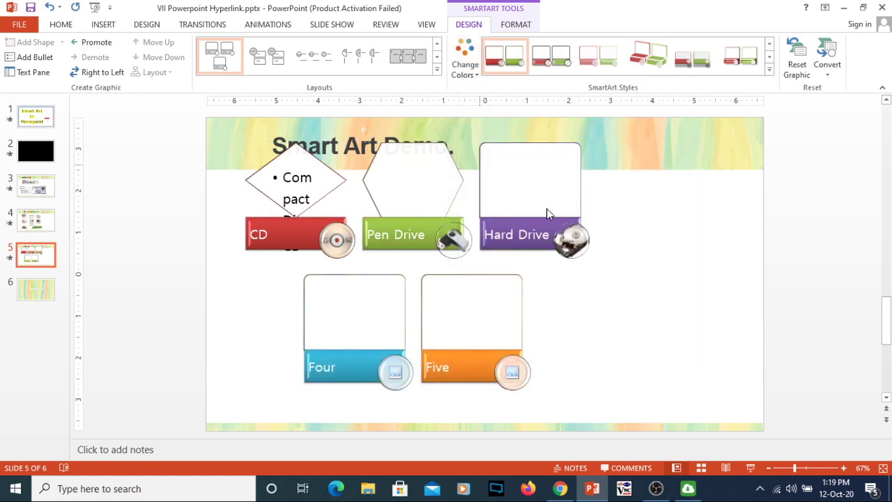
pyautogui.click(631, 220)
# Step: Run the slide show from the current slide to check it, then return to editing
pyautogui.click(327, 24)
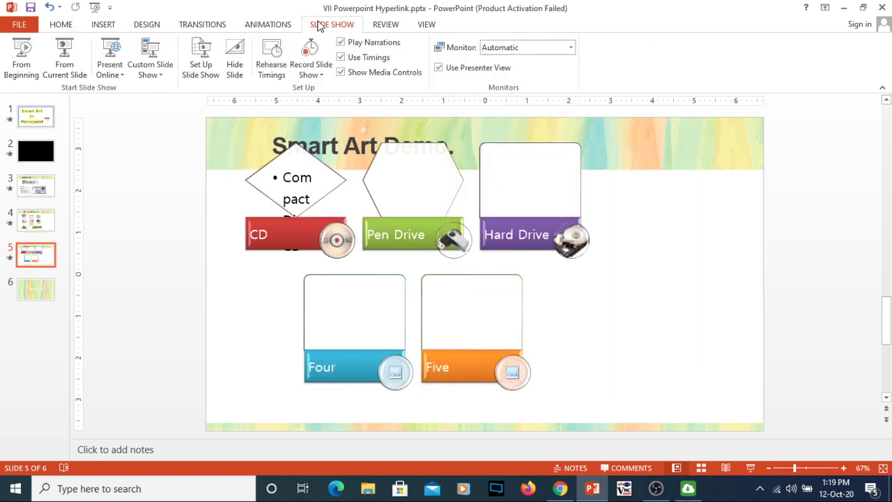
pyautogui.click(60, 56)
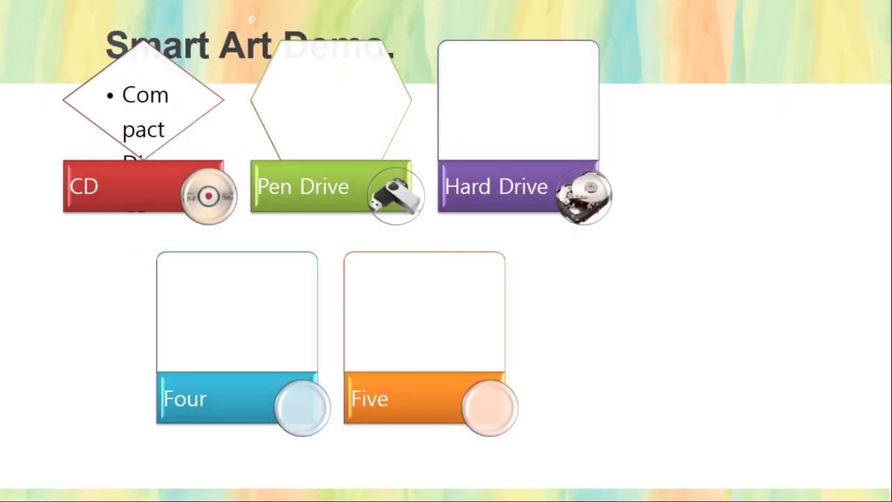
pyautogui.press('Escape')
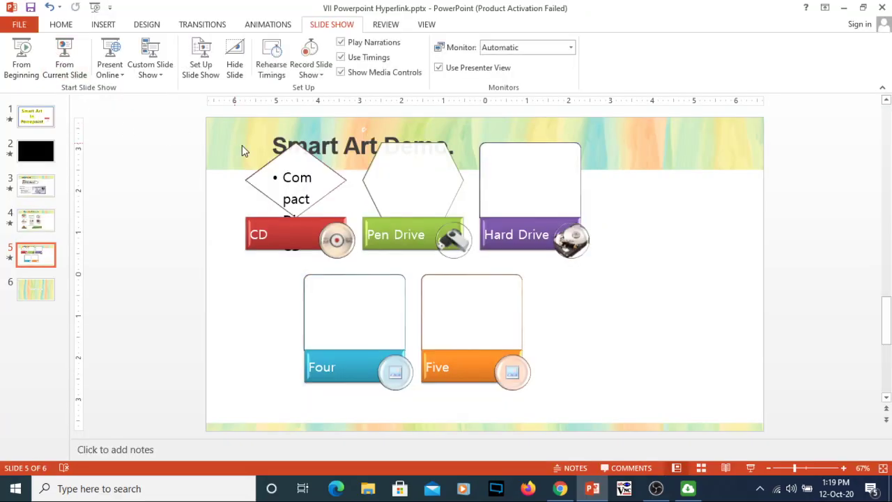
pyautogui.click(248, 152)
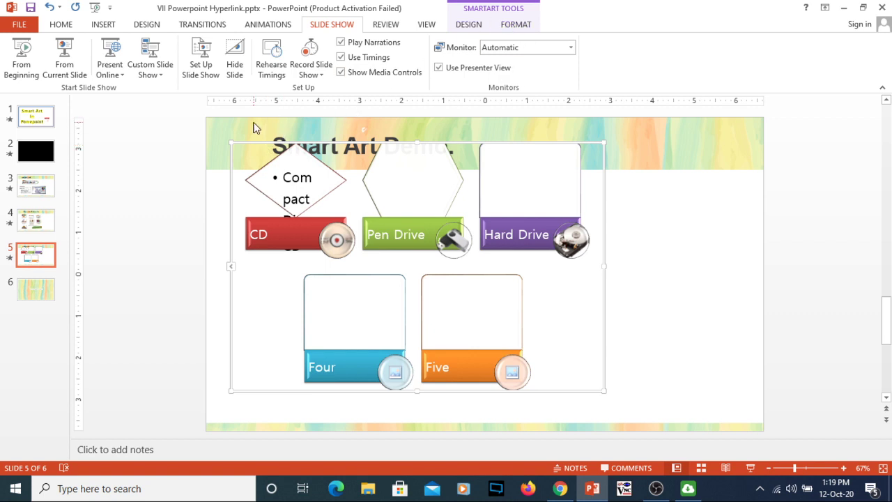
# Step: Open the Animation Pane and add a Split entrance effect to the SmartArt
pyautogui.click(265, 27)
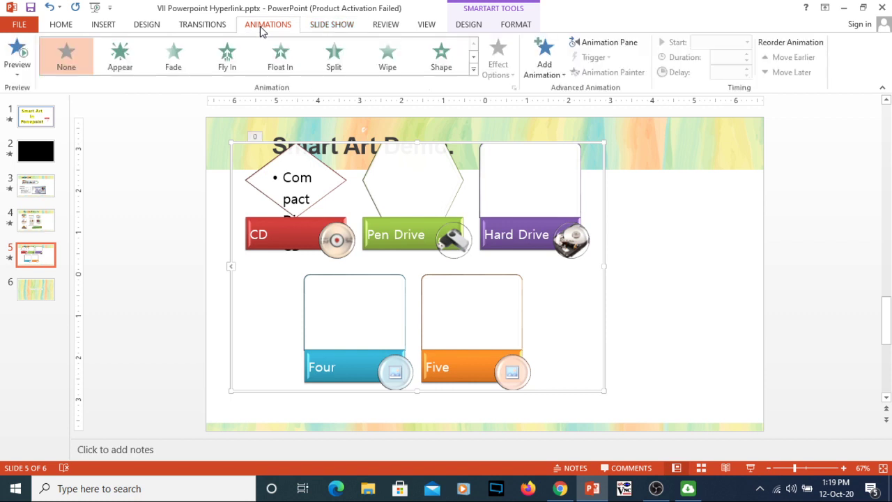
pyautogui.click(590, 43)
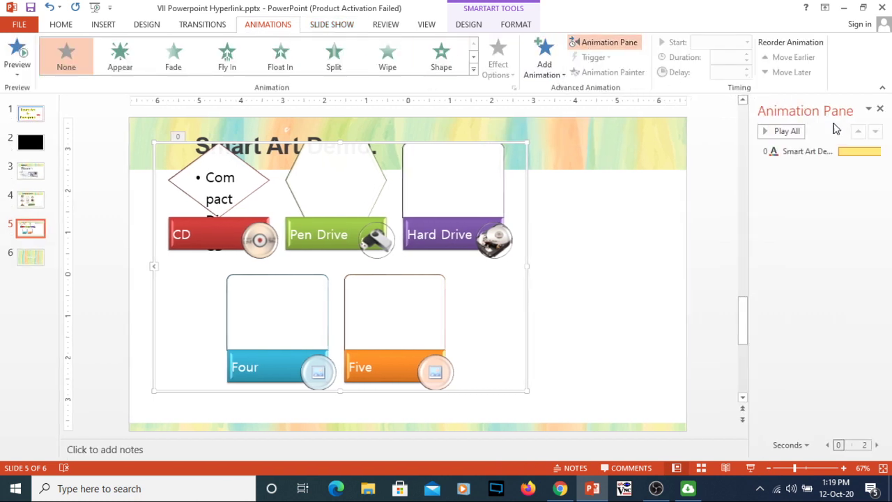
pyautogui.click(566, 75)
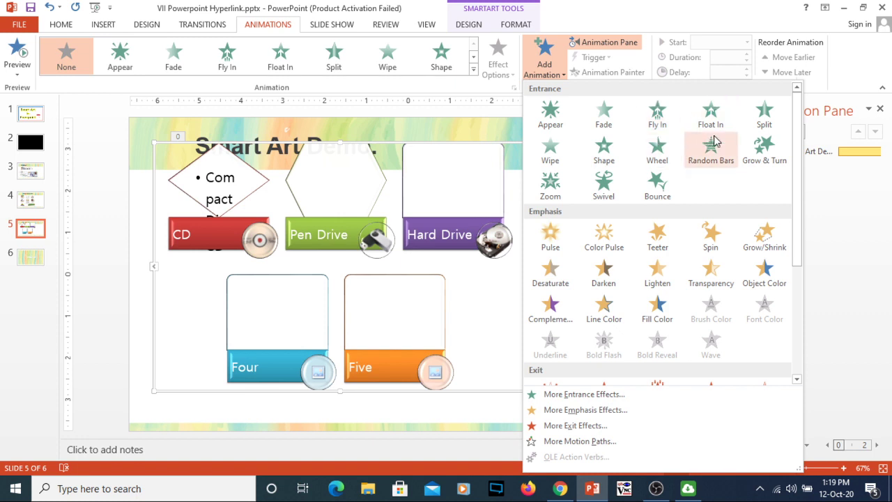
pyautogui.click(758, 120)
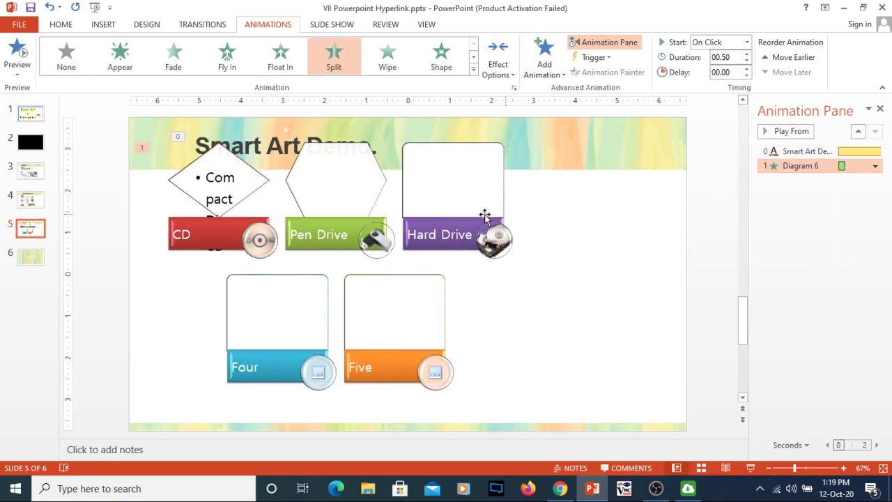
# Step: Open Effect Options for the Diagram 6 Split animation and move the dialog aside
pyautogui.click(875, 167)
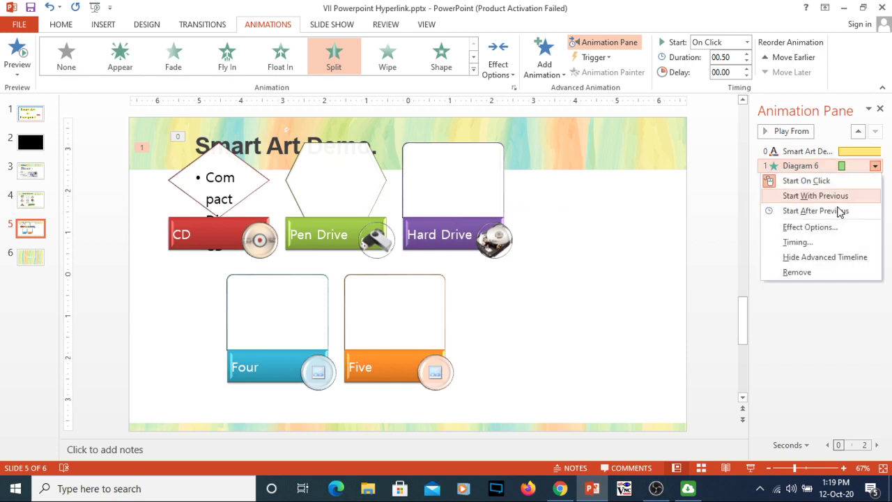
pyautogui.click(808, 227)
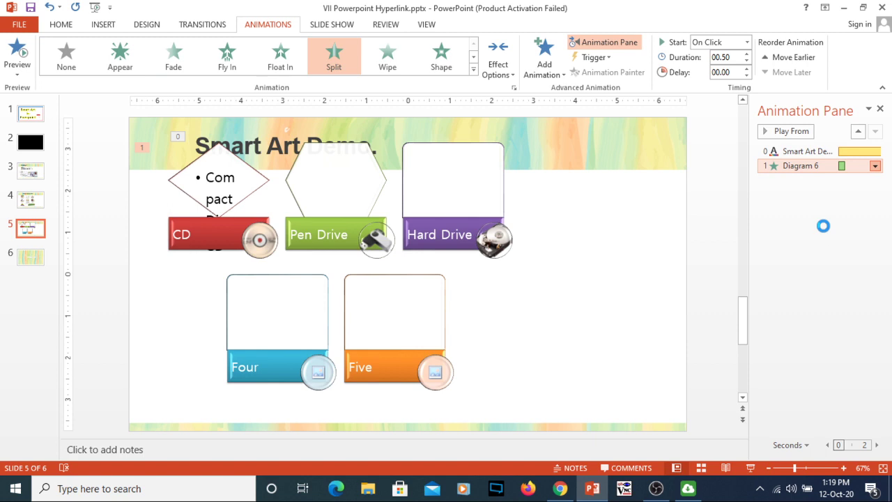
pyautogui.moveTo(453, 137); pyautogui.dragTo(480, 27)
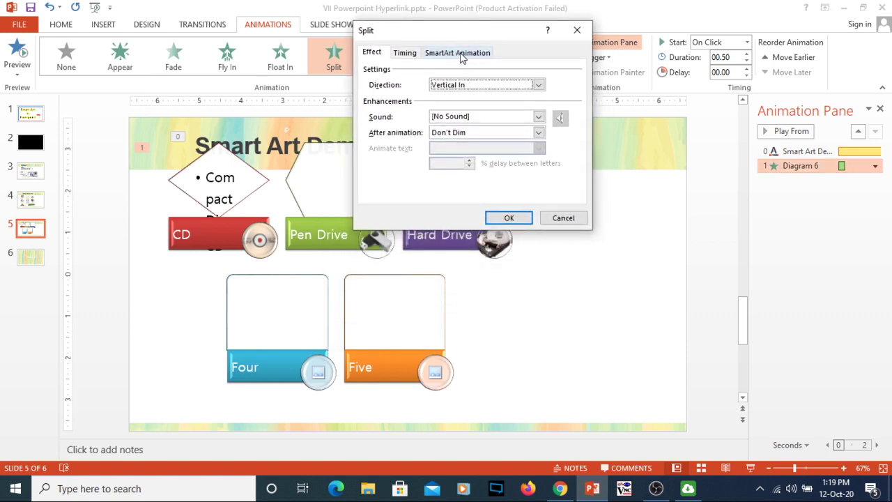
# Step: Set the Split animation's Group graphic option to One by one
pyautogui.click(460, 54)
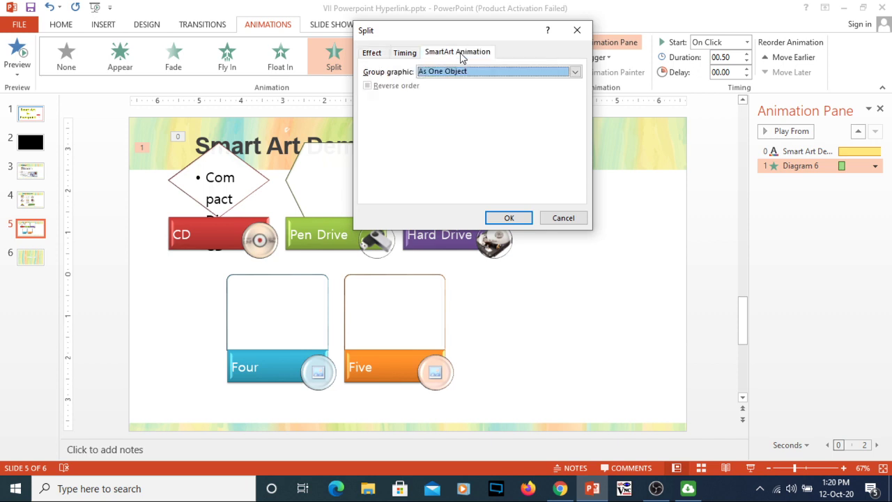
pyautogui.click(575, 73)
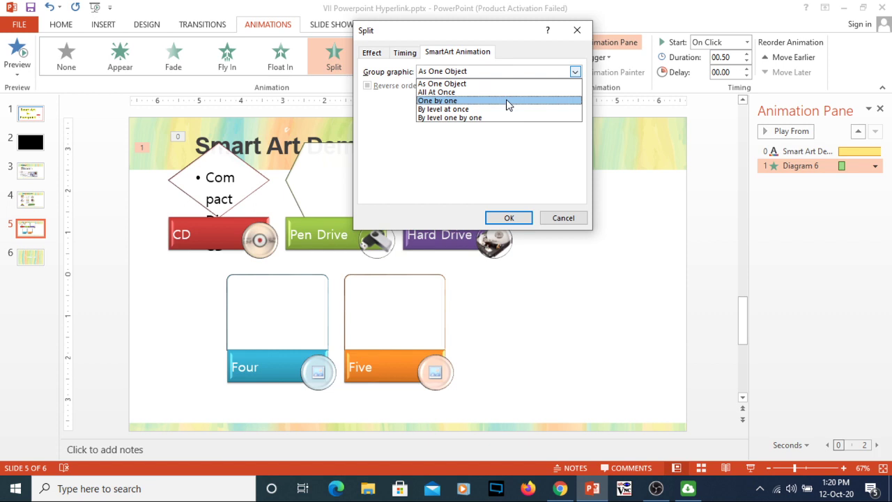
pyautogui.click(508, 104)
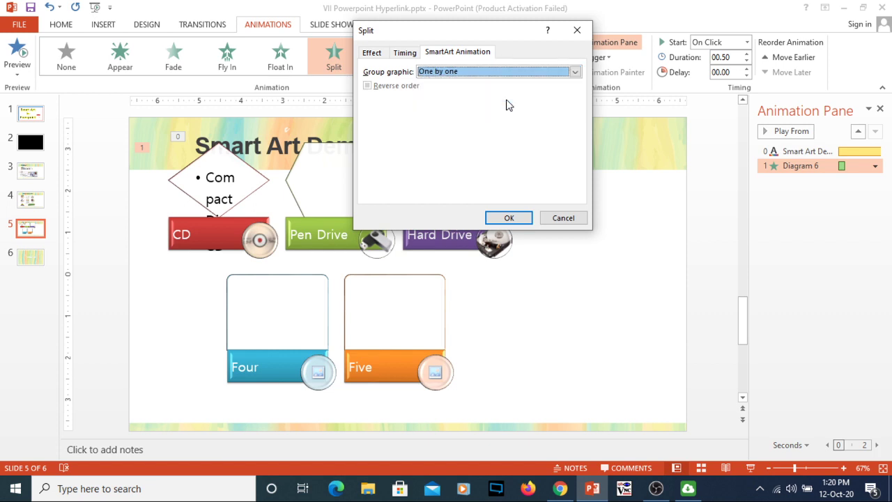
pyautogui.click(500, 219)
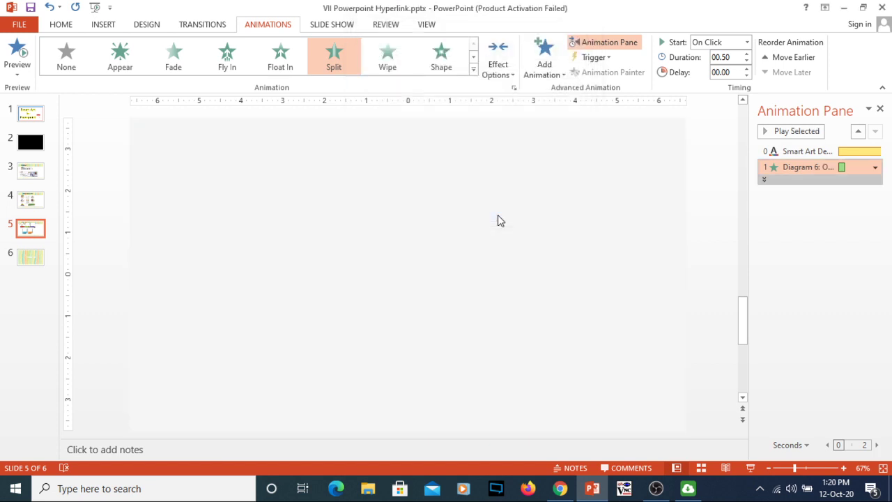
# Step: Play the slide show from the current slide to watch the blocks appear in sequence
pyautogui.click(341, 27)
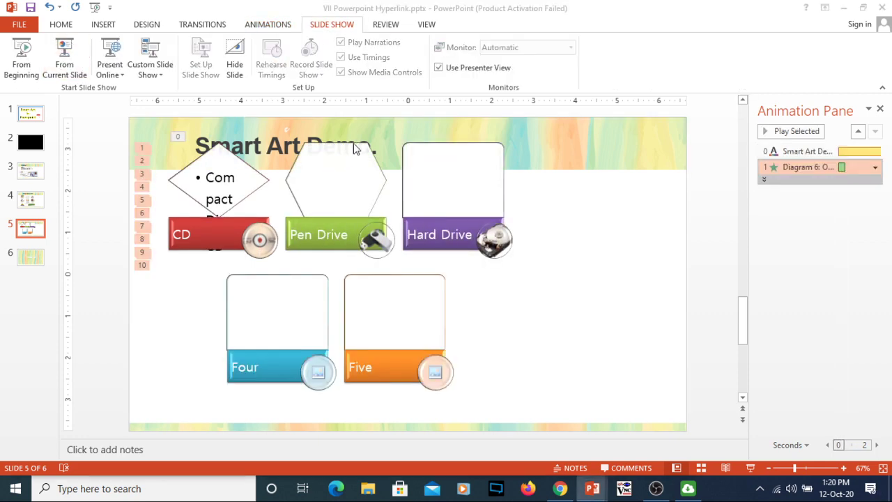
pyautogui.hotkey('shift', 'F5')
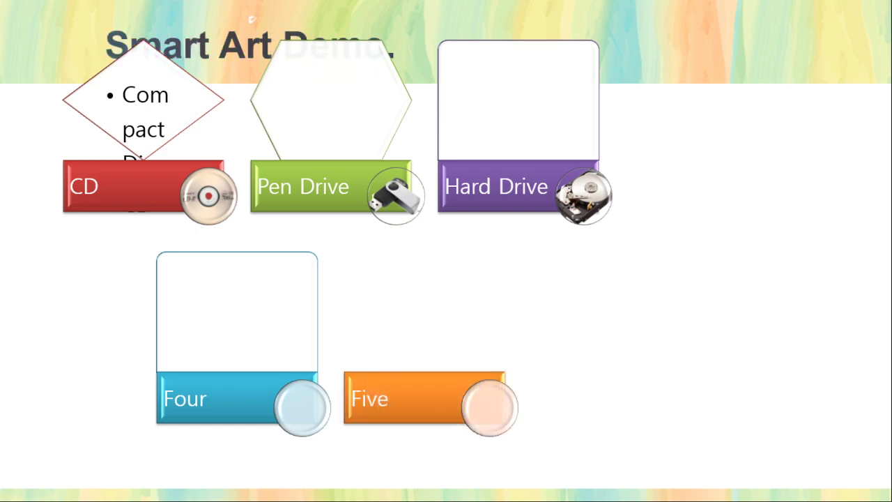
pyautogui.press('Escape')
pyautogui.click(410, 170)
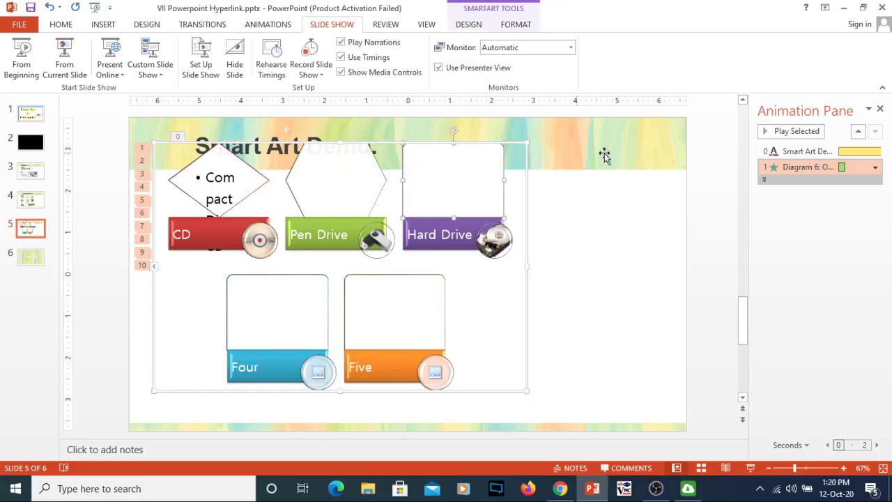
pyautogui.click(874, 168)
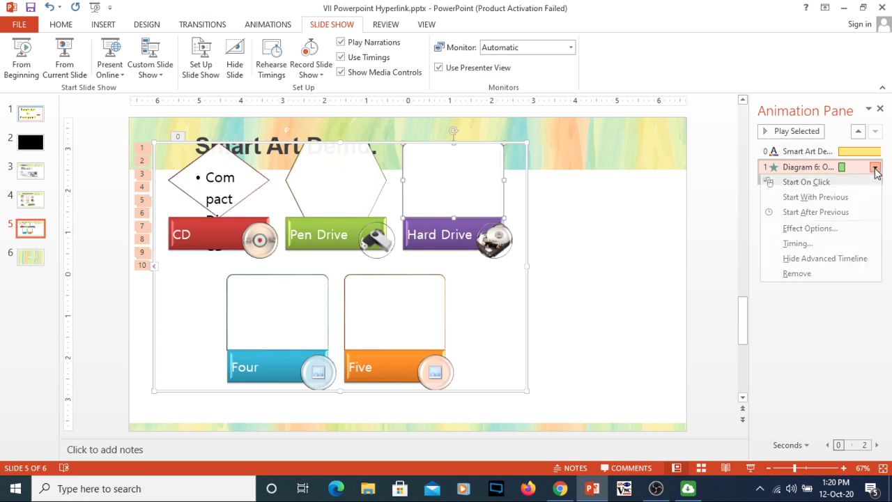
# Step: Change the Split animation's Group graphic option to All At Once
pyautogui.click(841, 230)
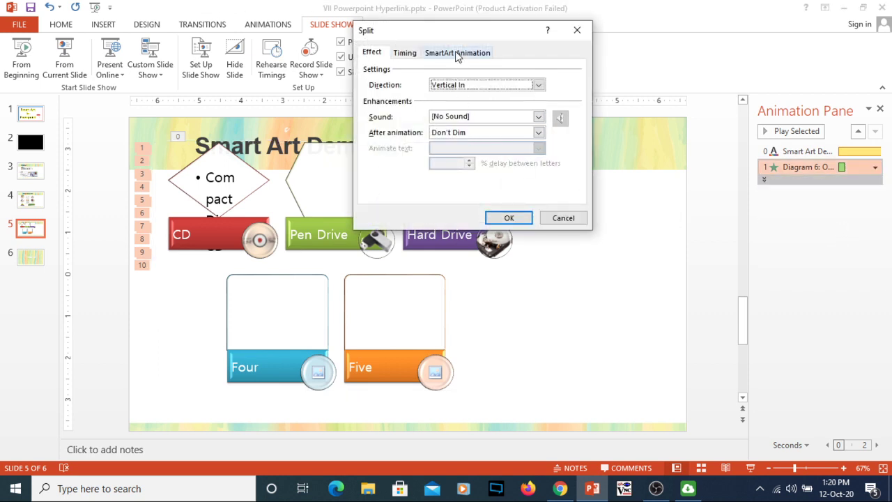
pyautogui.click(457, 52)
pyautogui.click(574, 72)
pyautogui.click(528, 92)
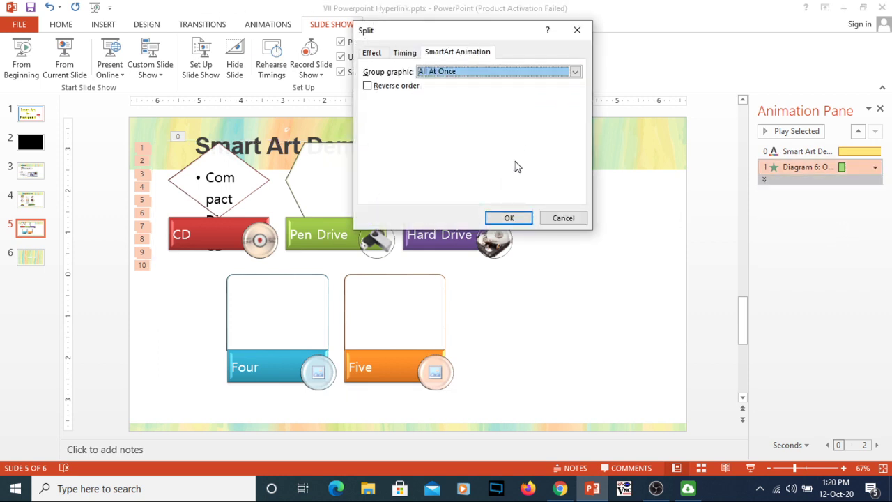
pyautogui.click(509, 218)
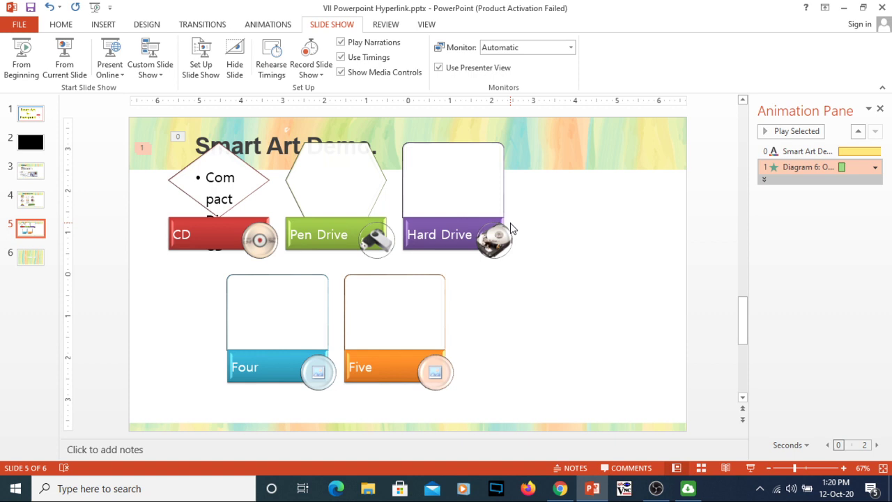
# Step: Reselect the SmartArt and show its SmartArt Tools Design commands
pyautogui.hotkey('alt', 'v')
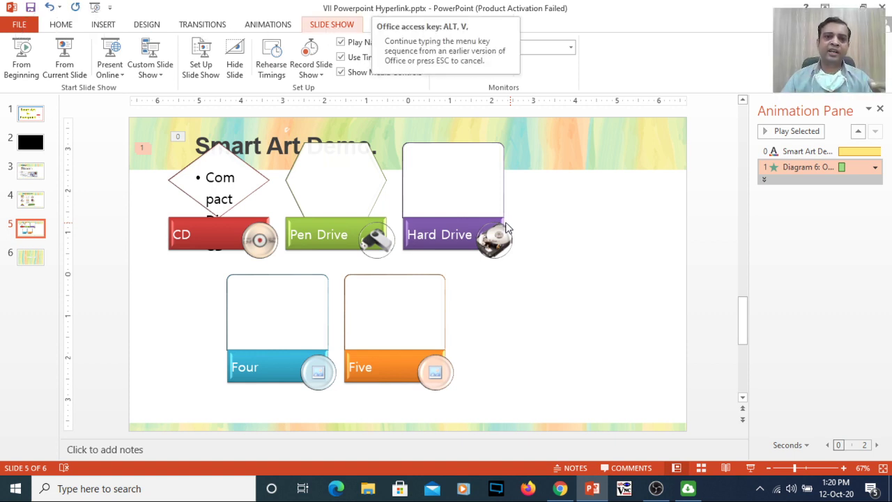
pyautogui.press('Escape')
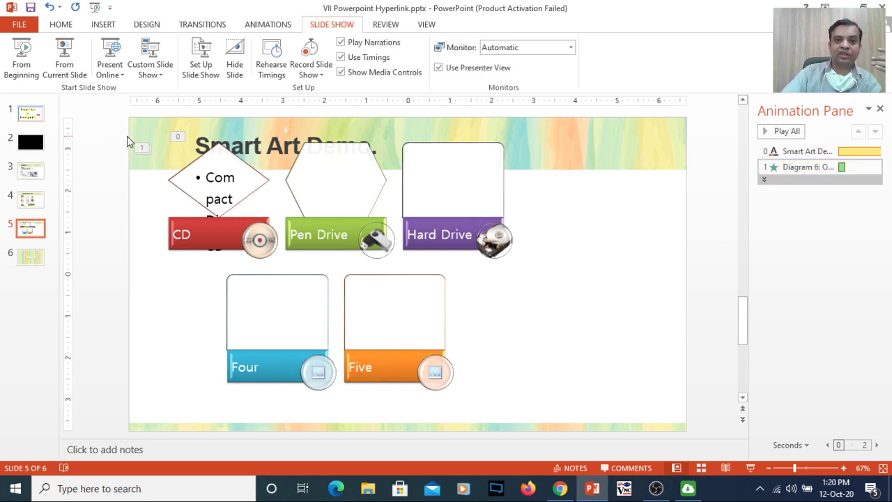
pyautogui.click(206, 147)
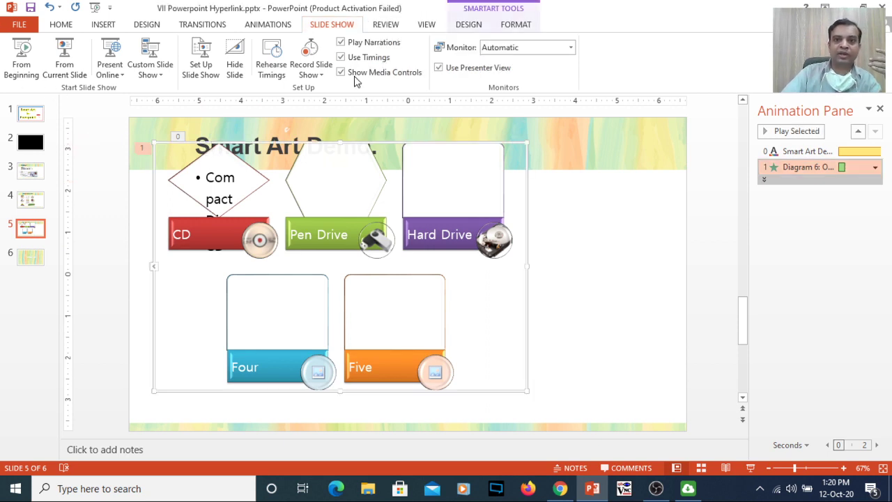
pyautogui.click(468, 15)
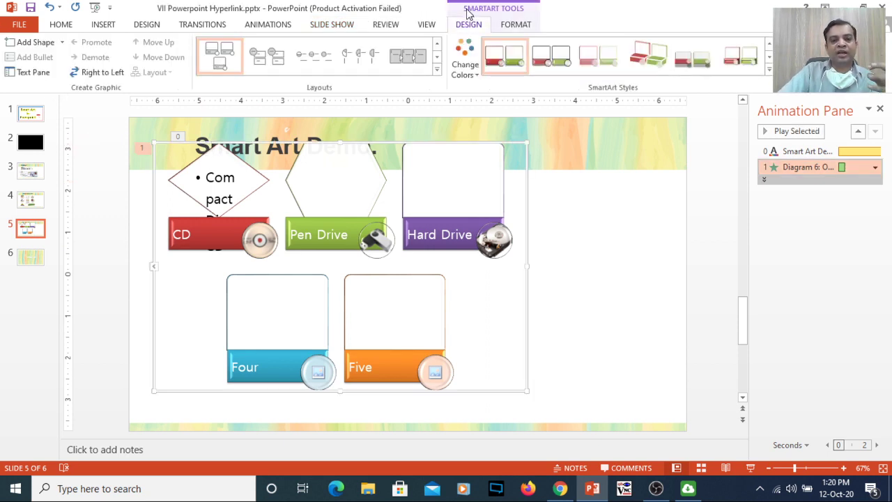